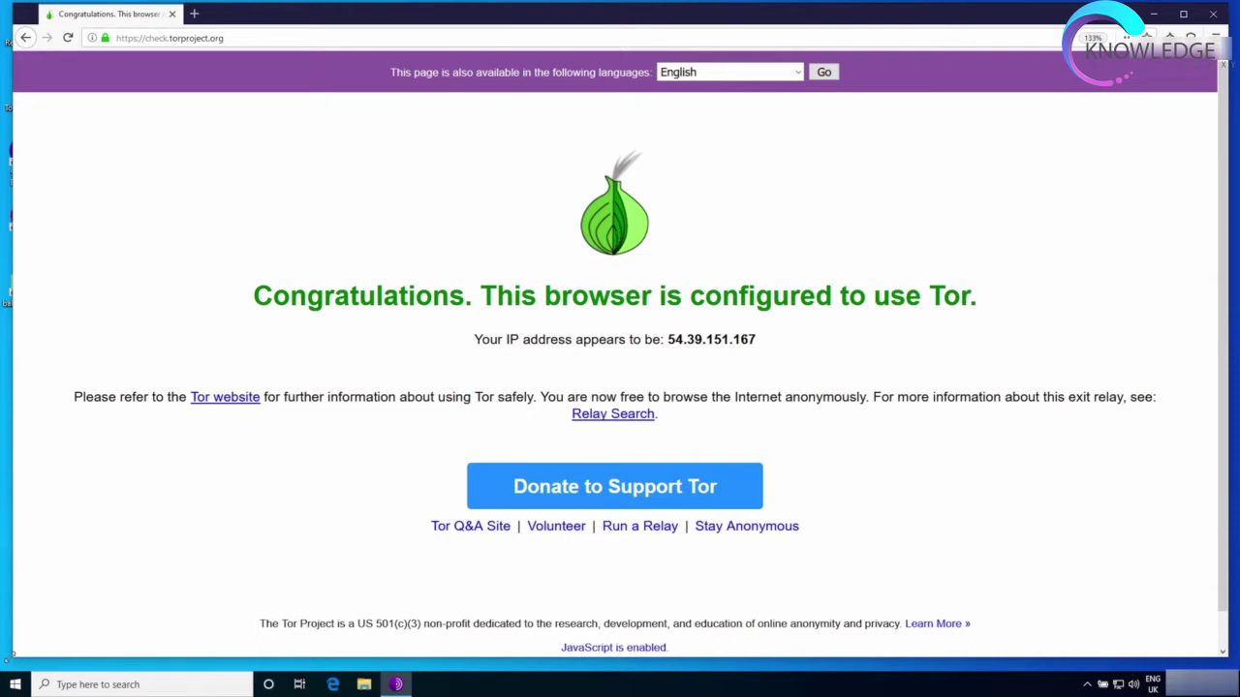
mouse_move(10, 654)
left_mouse_down()
mouse_move(77, 651)
mouse_move(15, 656)
left_mouse_up()
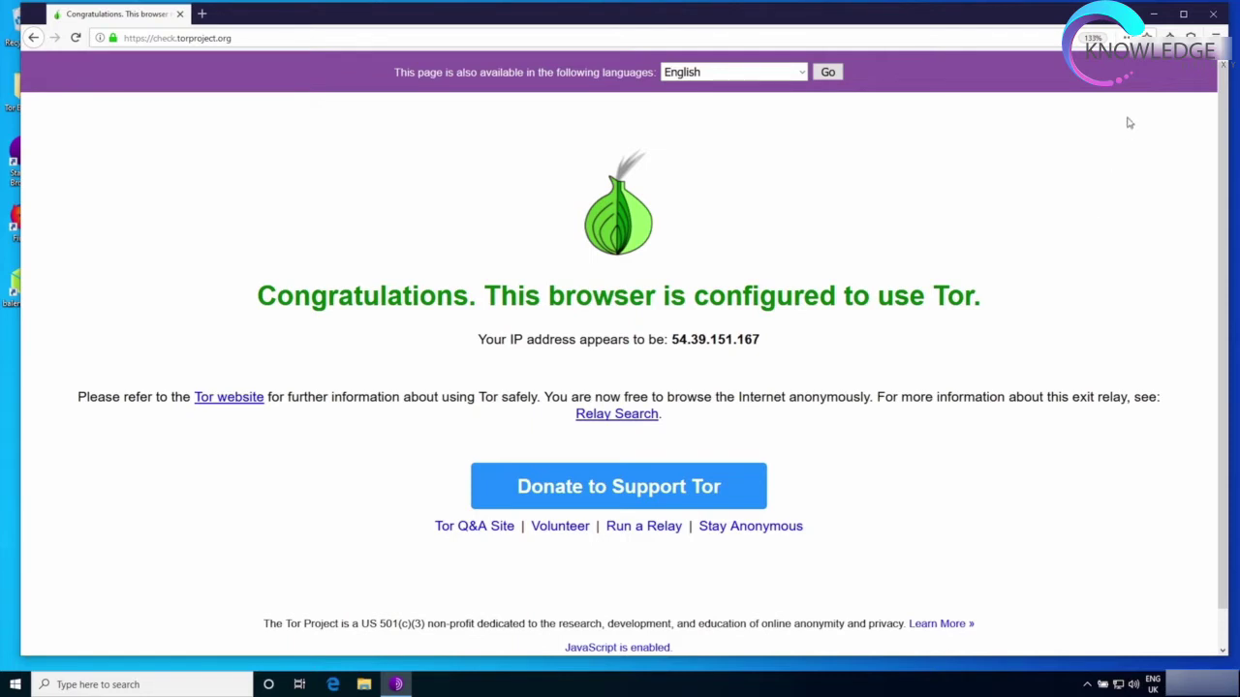
left_click(1169, 37)
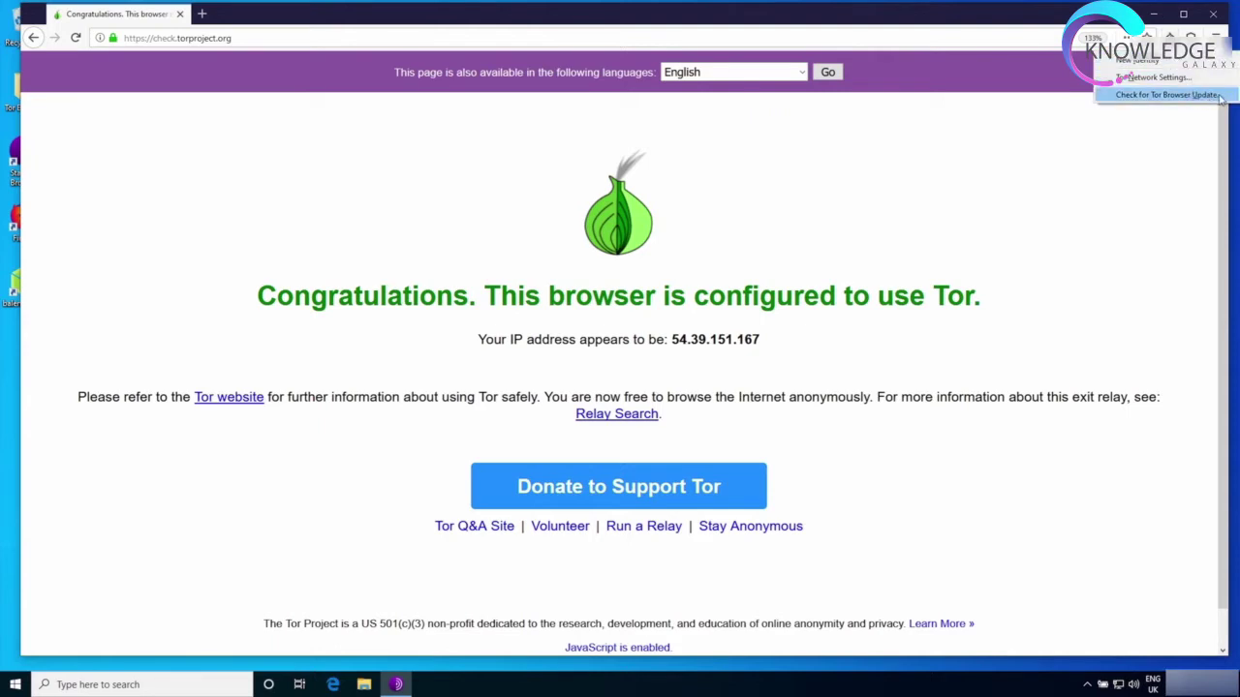
left_click(1052, 321)
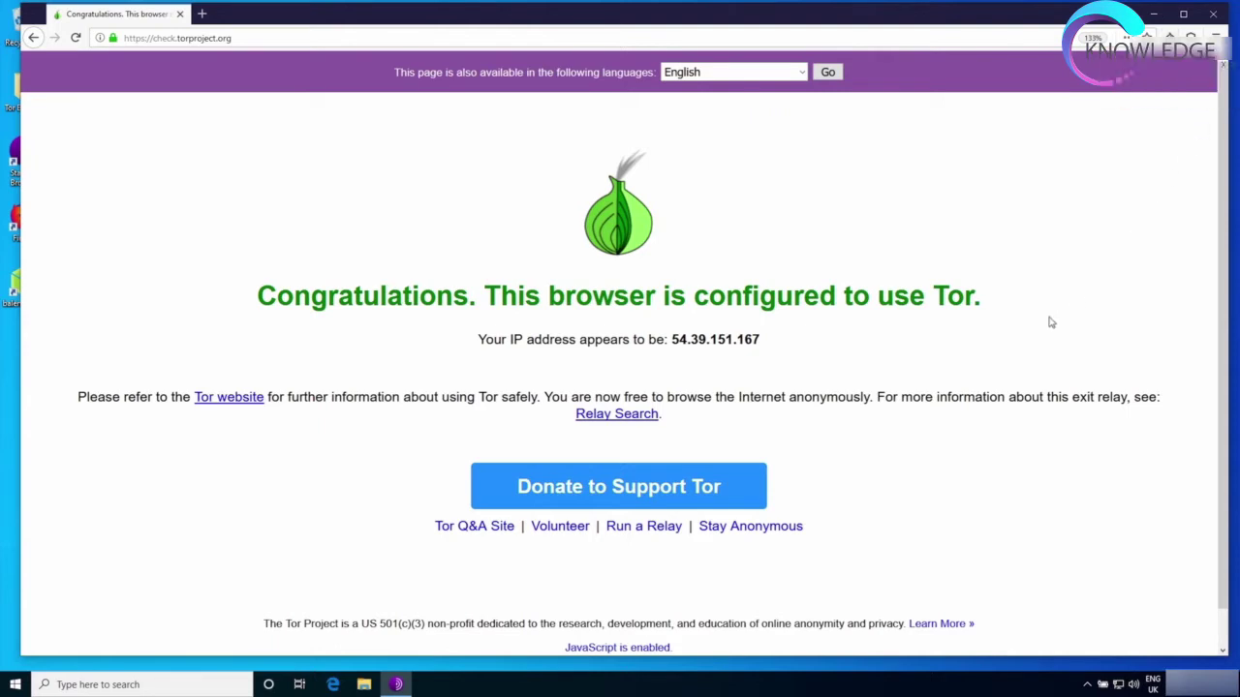
Examine the check page's address, its Tor configuration message and the reported IP address.
left_click(393, 36)
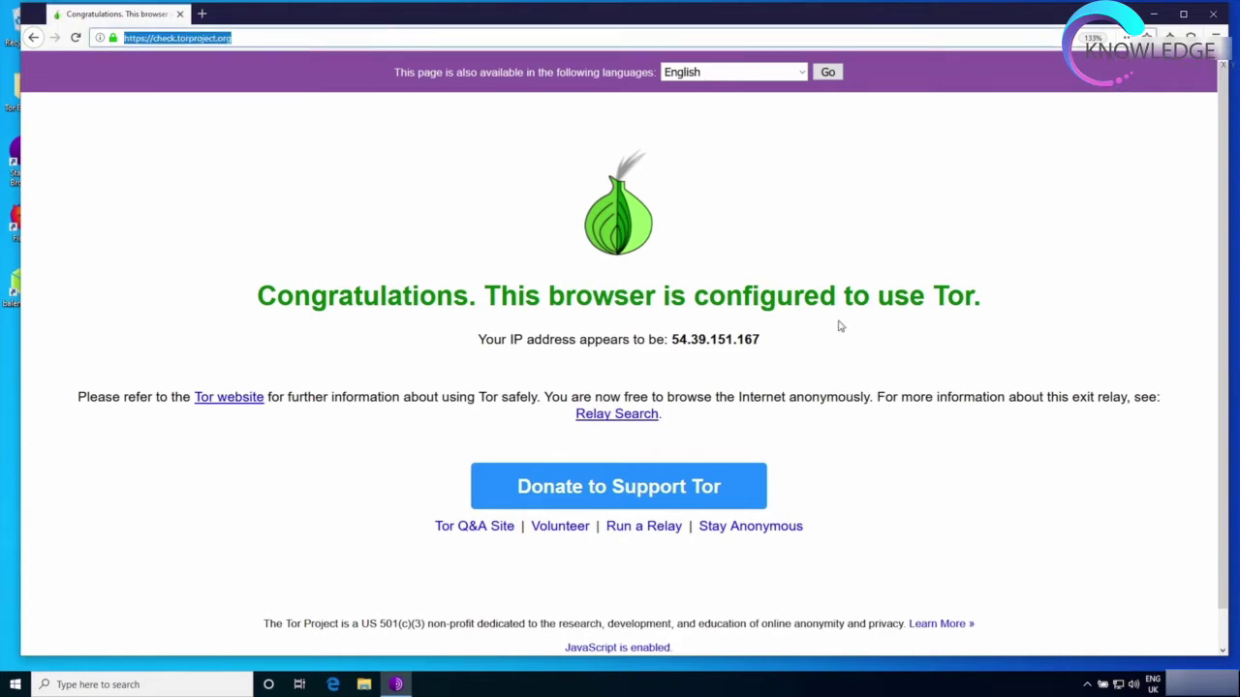
triple_click(964, 300)
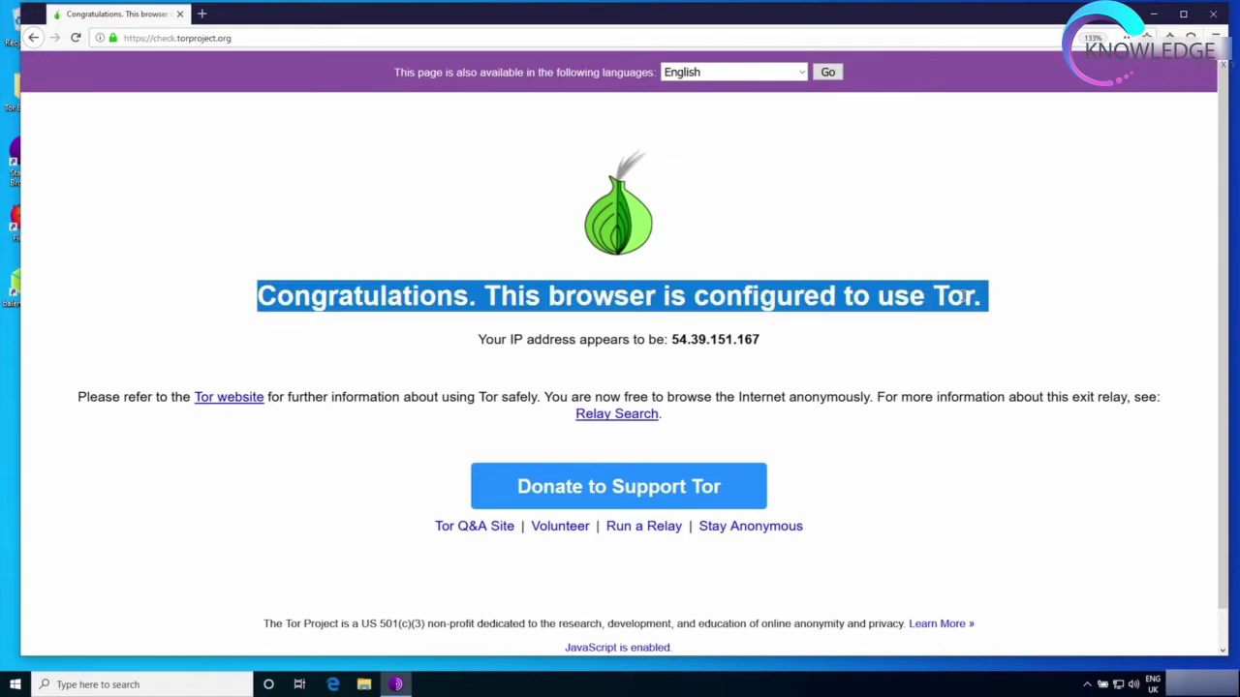
left_click(685, 339)
triple_click(686, 339)
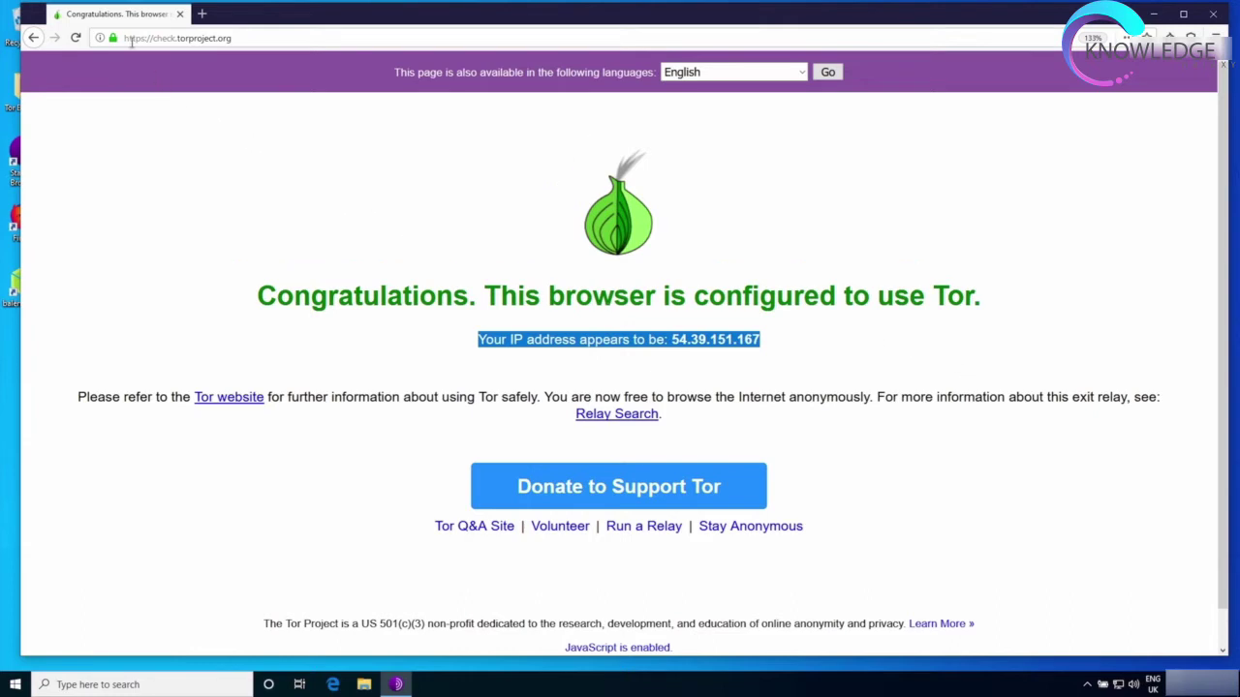
View the Tor circuit for check.torproject.org and request a new circuit for this site.
left_click(100, 38)
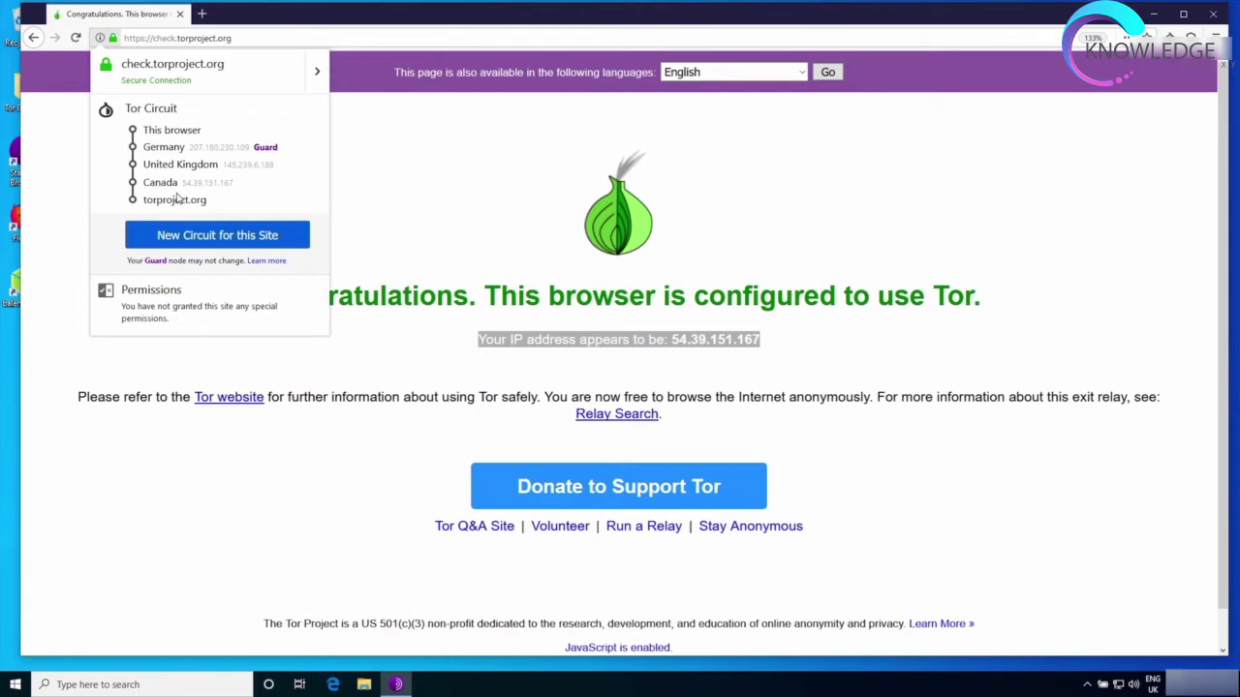
left_click(201, 242)
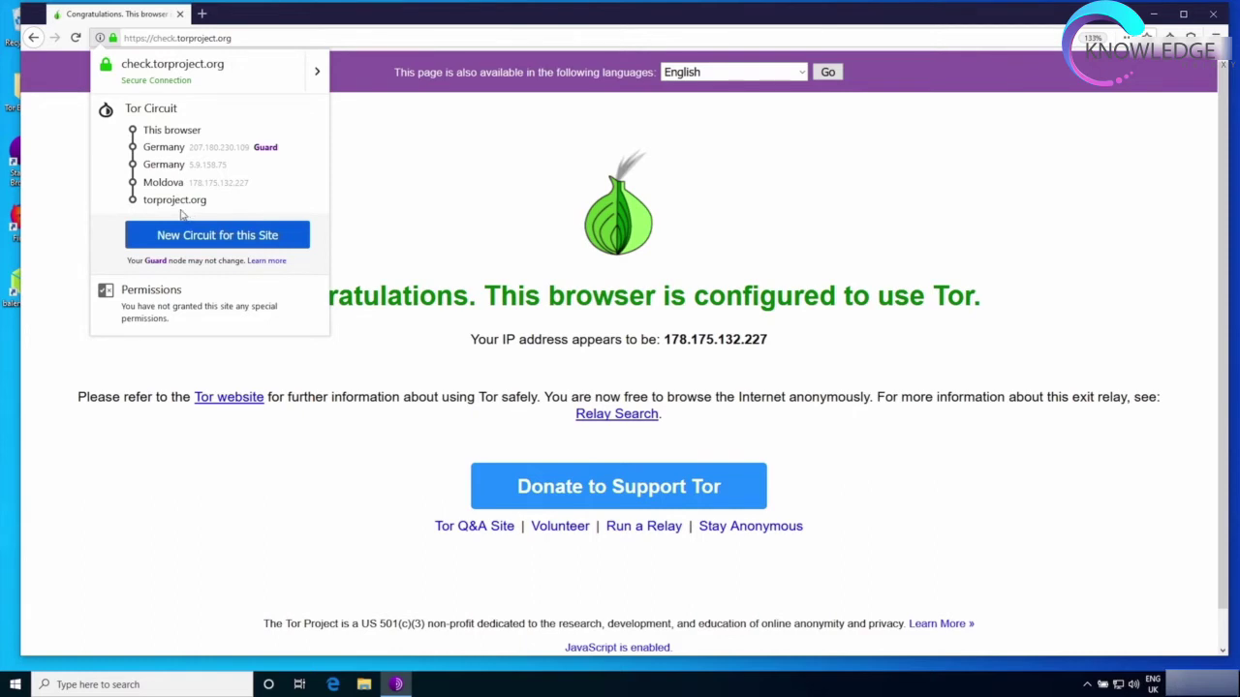
left_click(818, 290)
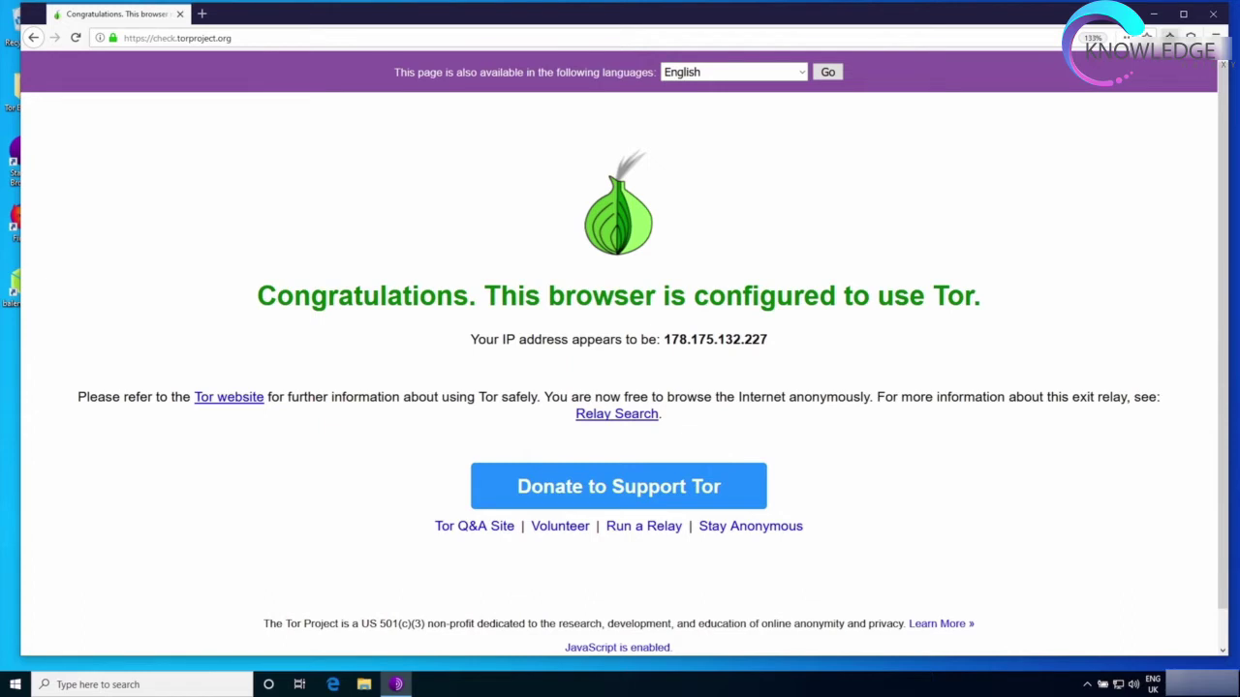
Examine the censorship bridge, proxy and firewall port options in Tor Network Settings, leaving all three disabled.
left_click(1169, 37)
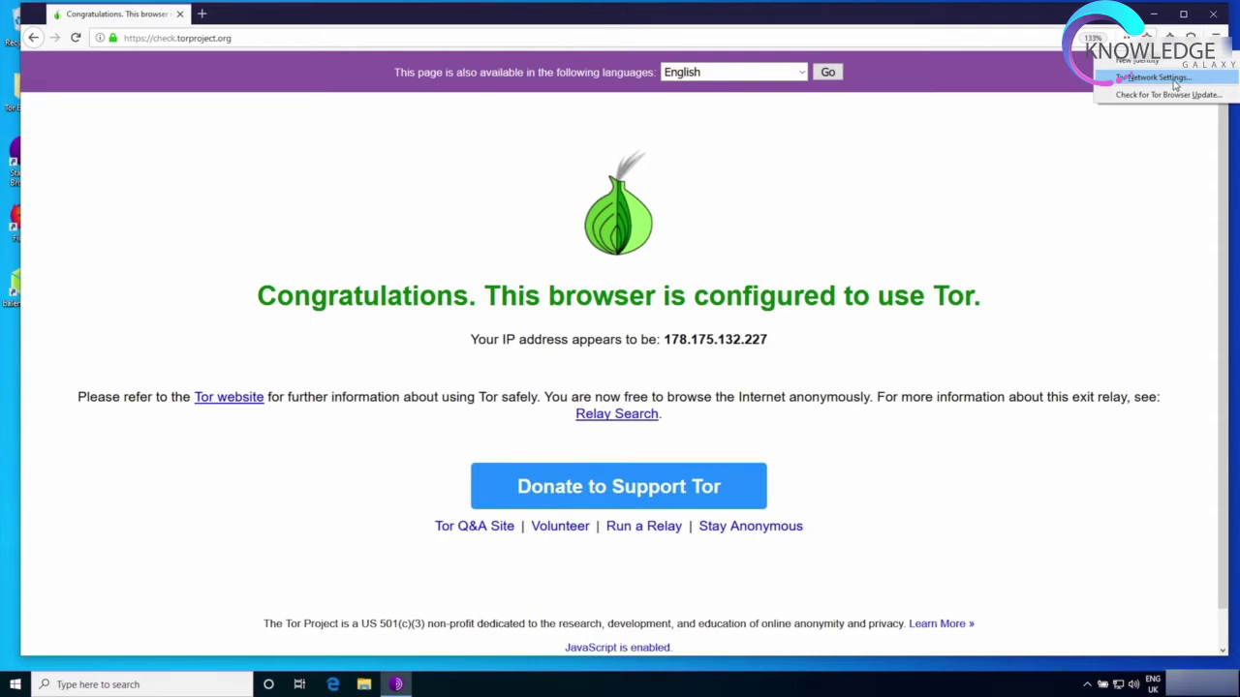
left_click(1173, 83)
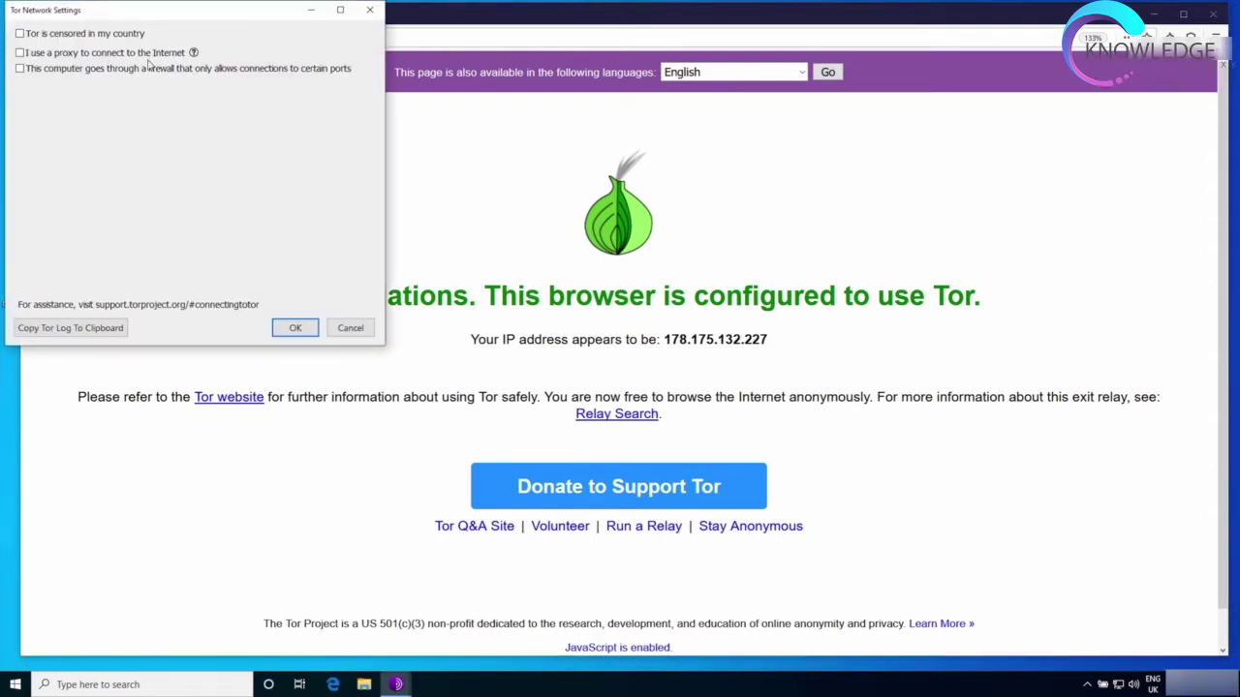
left_click(65, 36)
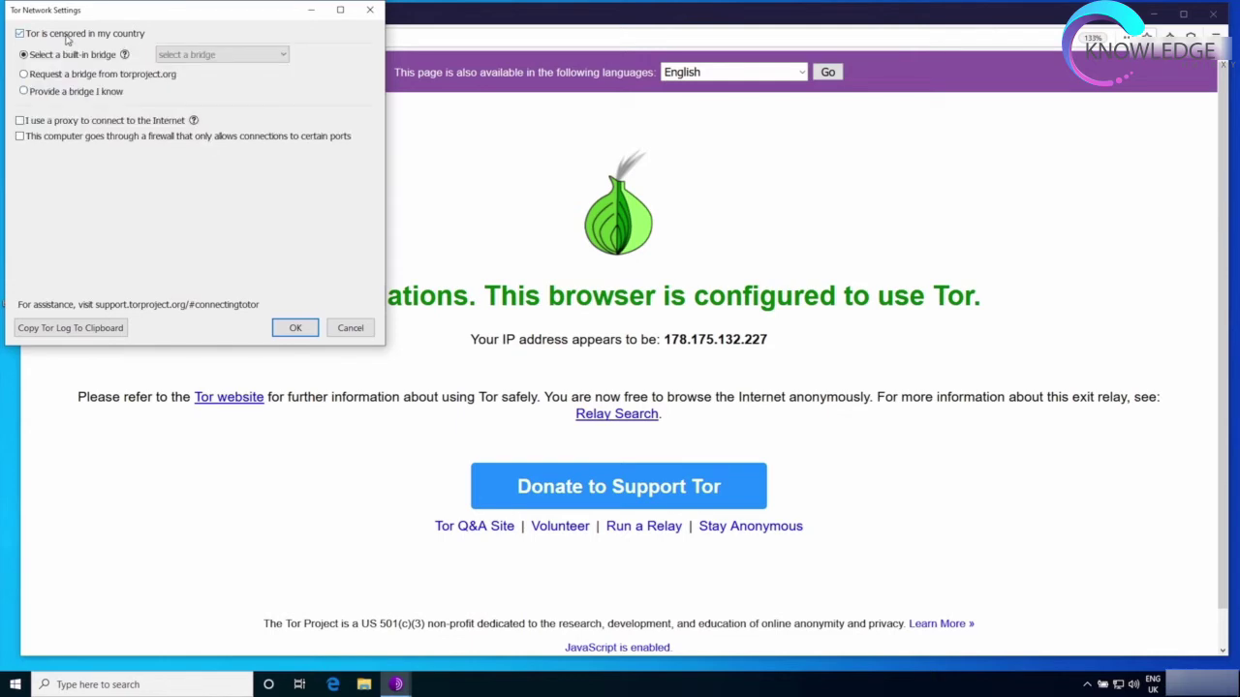
left_click(74, 93)
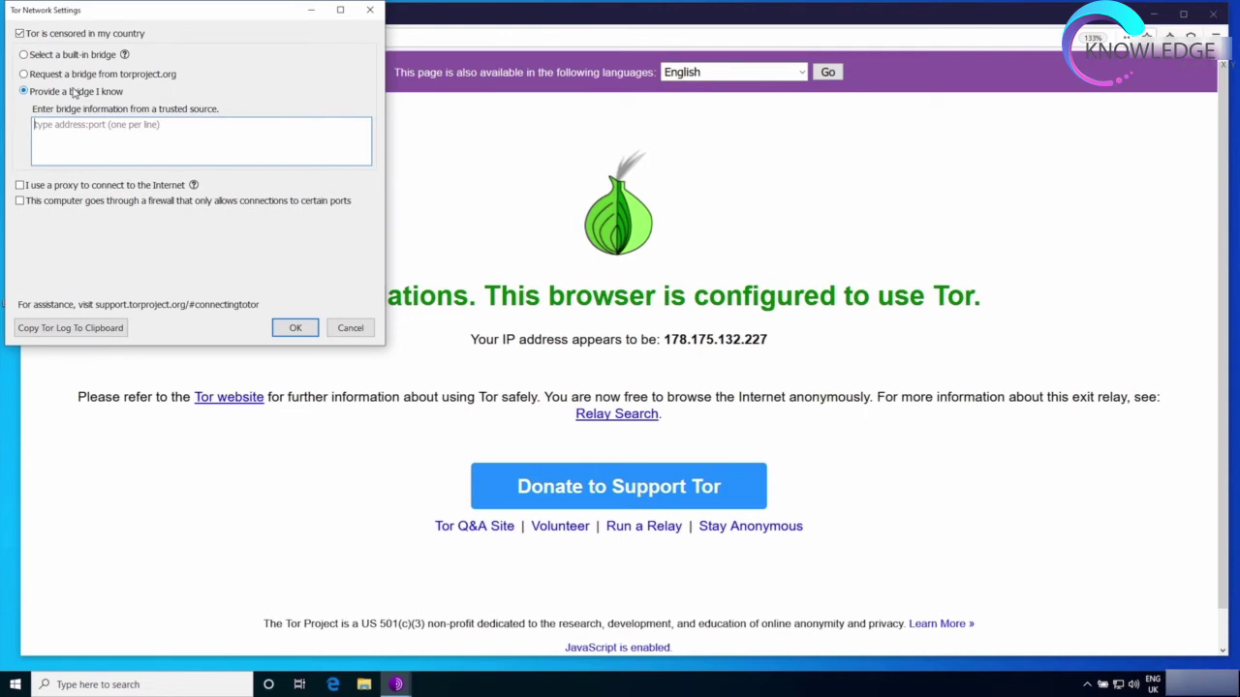
left_click(60, 35)
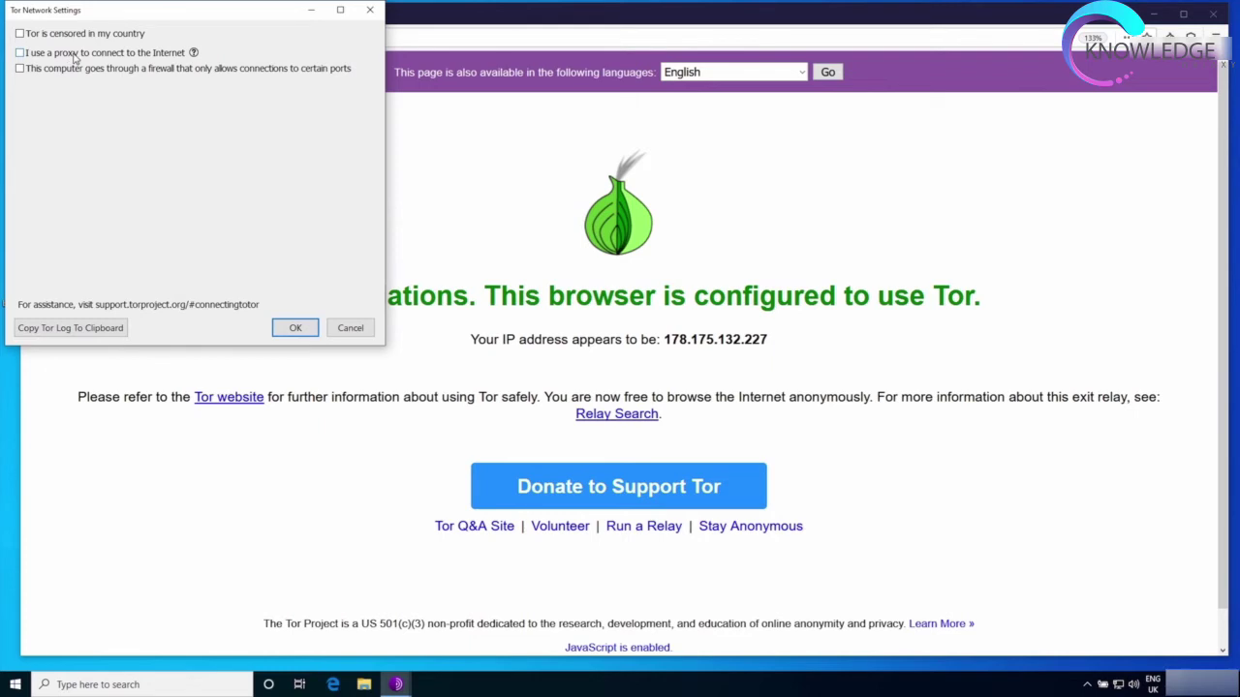
left_click(75, 54)
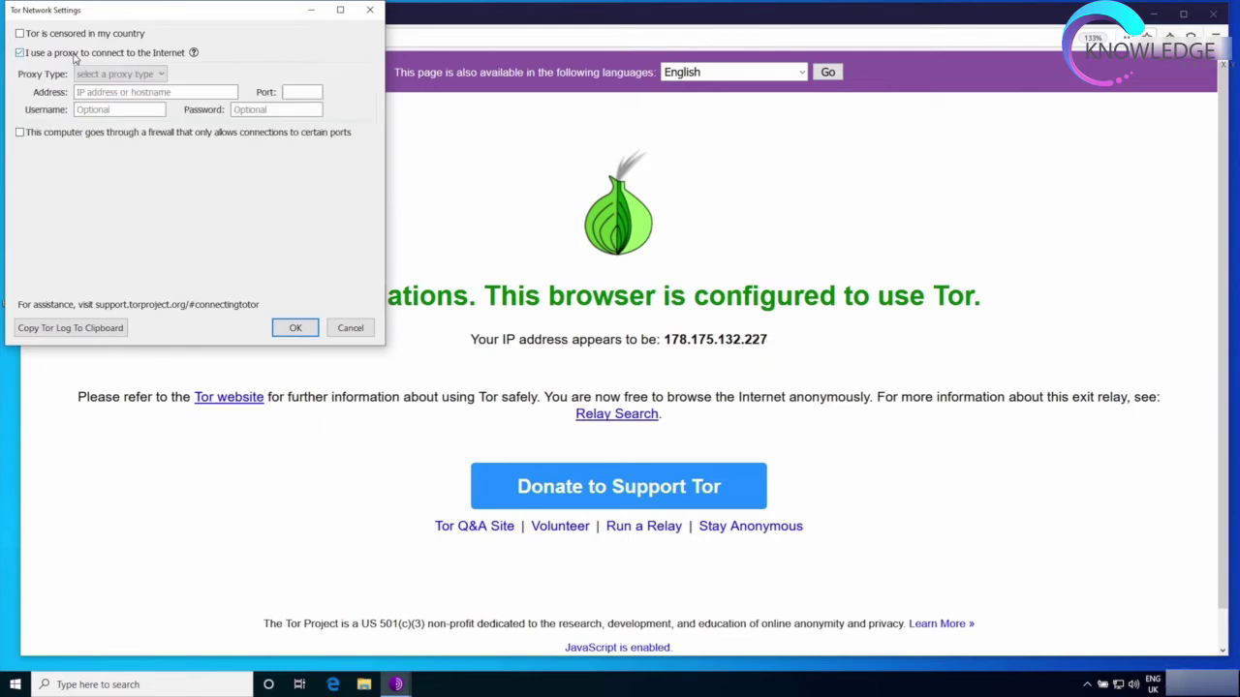
left_click(75, 54)
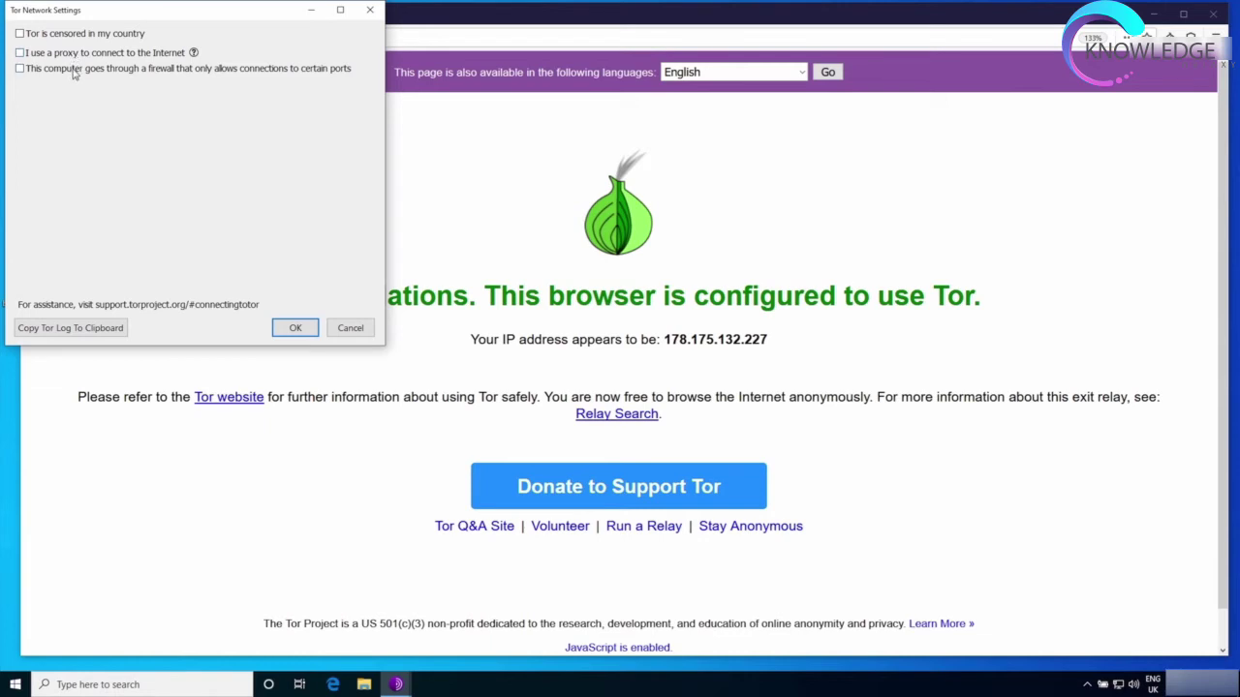
left_click(74, 69)
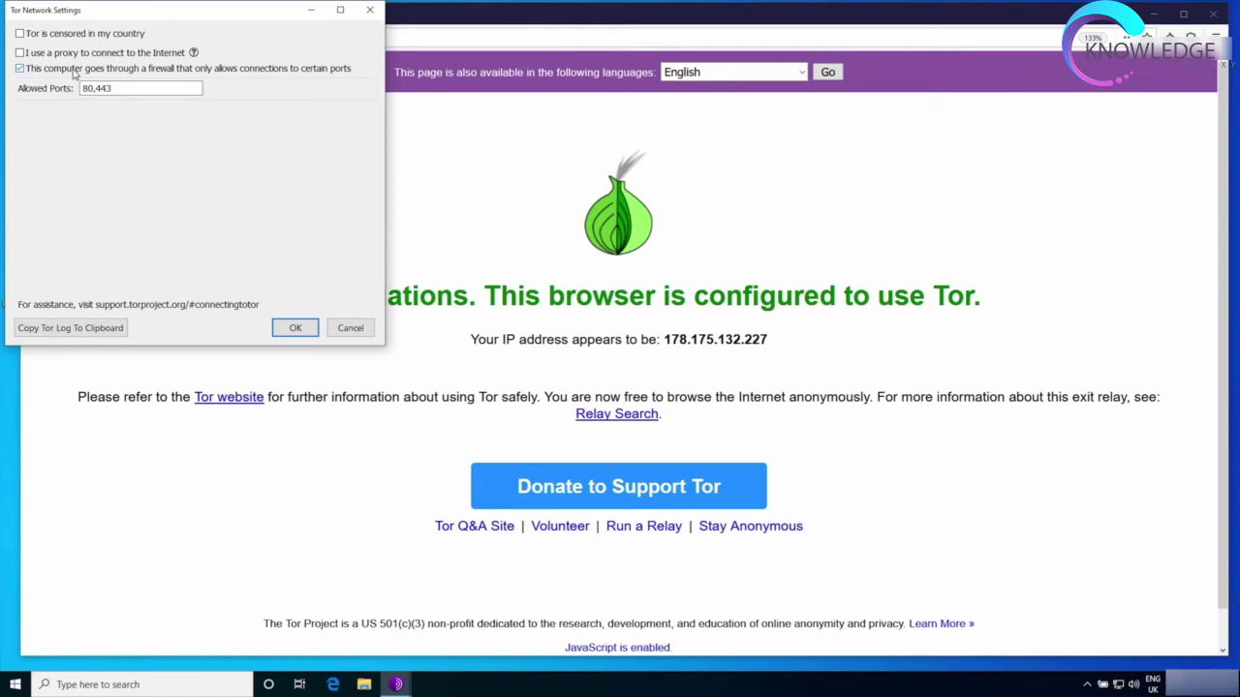
left_click(136, 69)
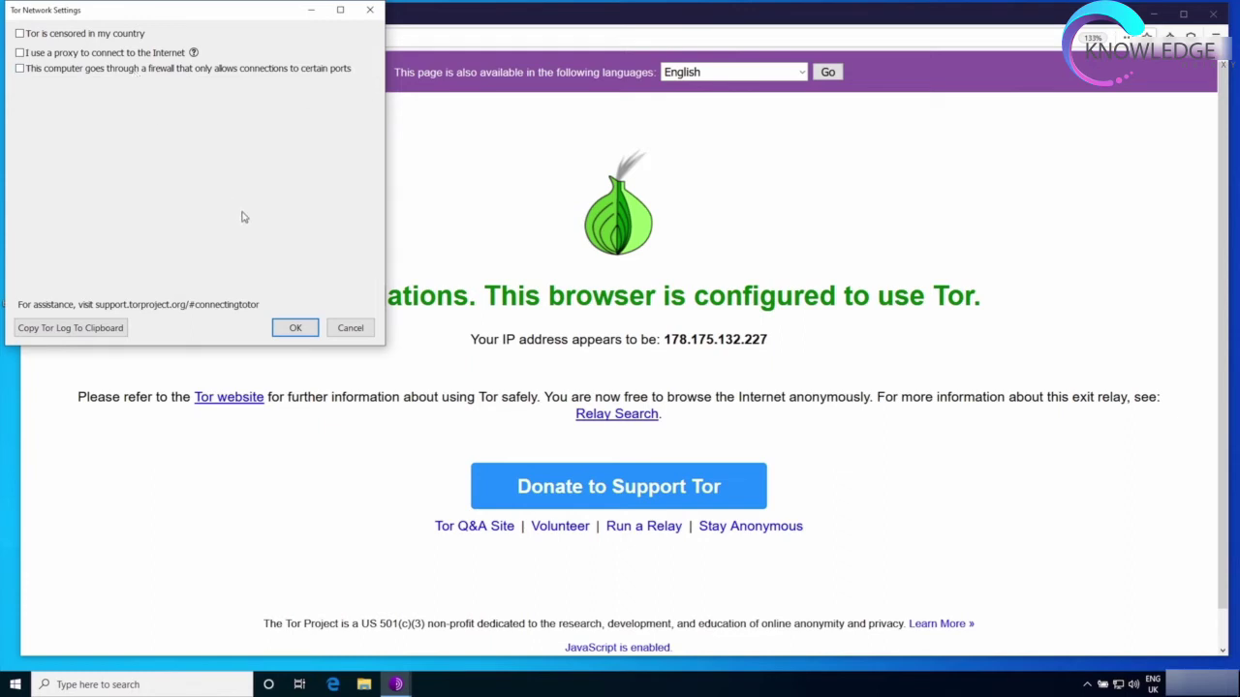
left_click(296, 329)
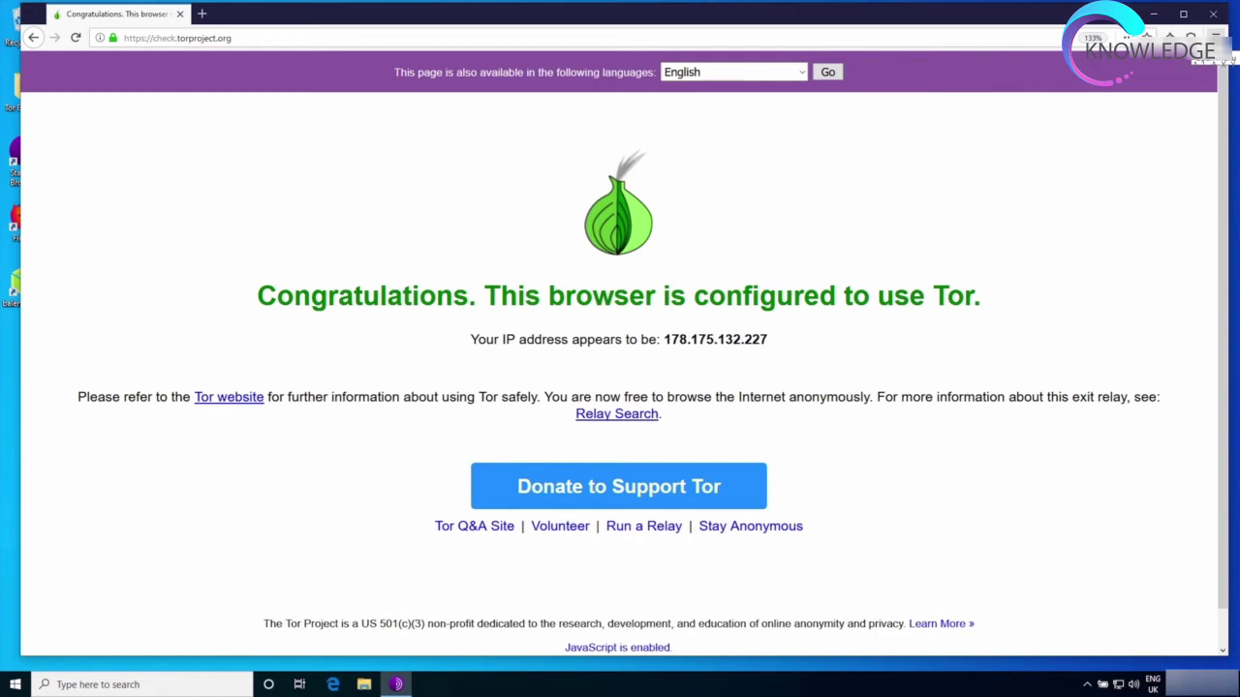
Set the browser to never remember history in the Privacy & Security options.
left_click(1216, 37)
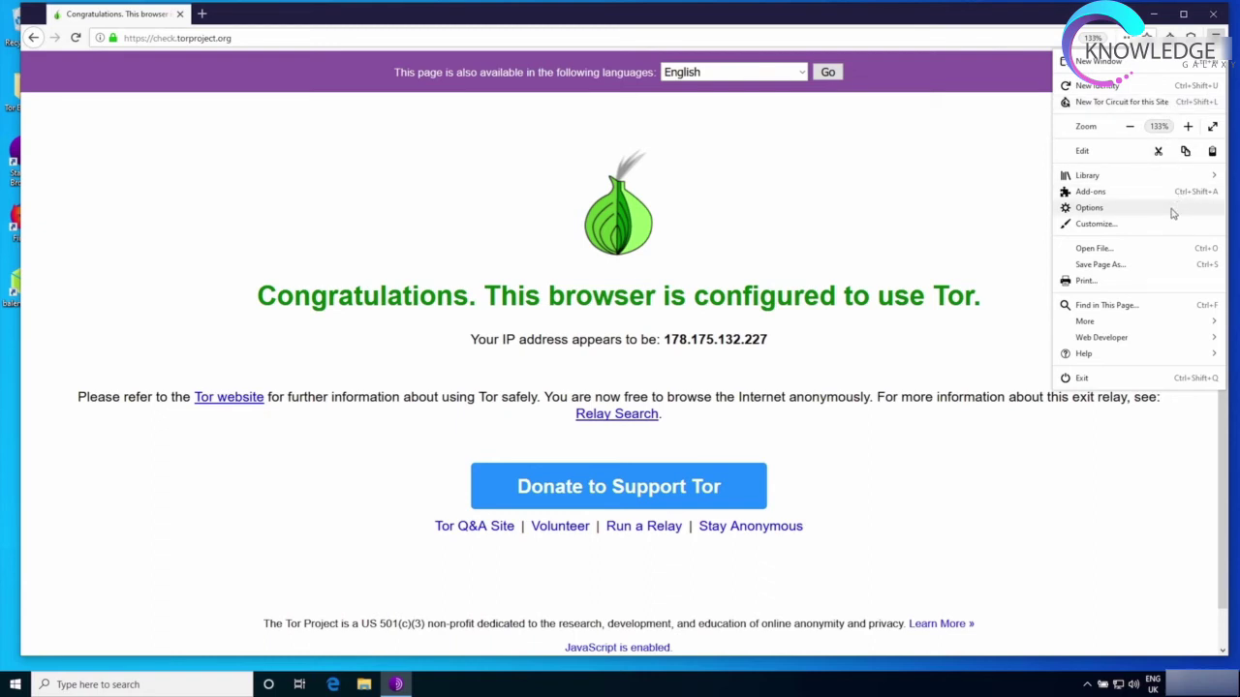
left_click(1172, 213)
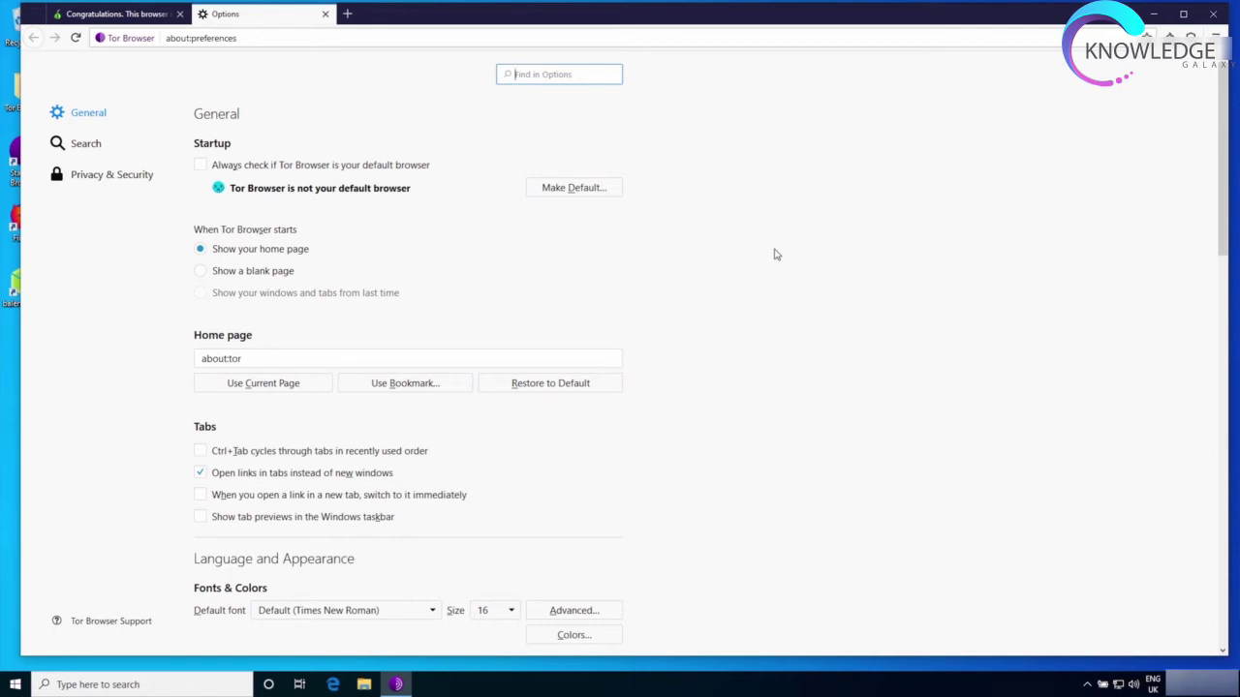
key("ctrl+plus")
key("ctrl+plus")
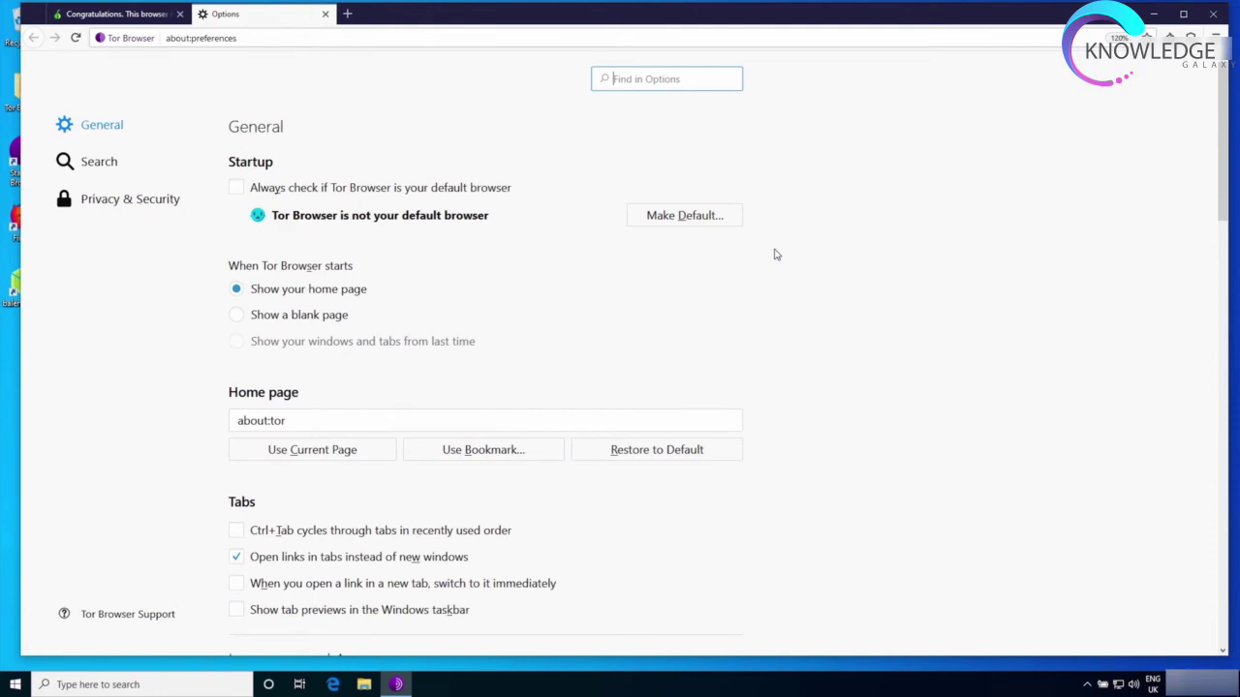
left_click(114, 199)
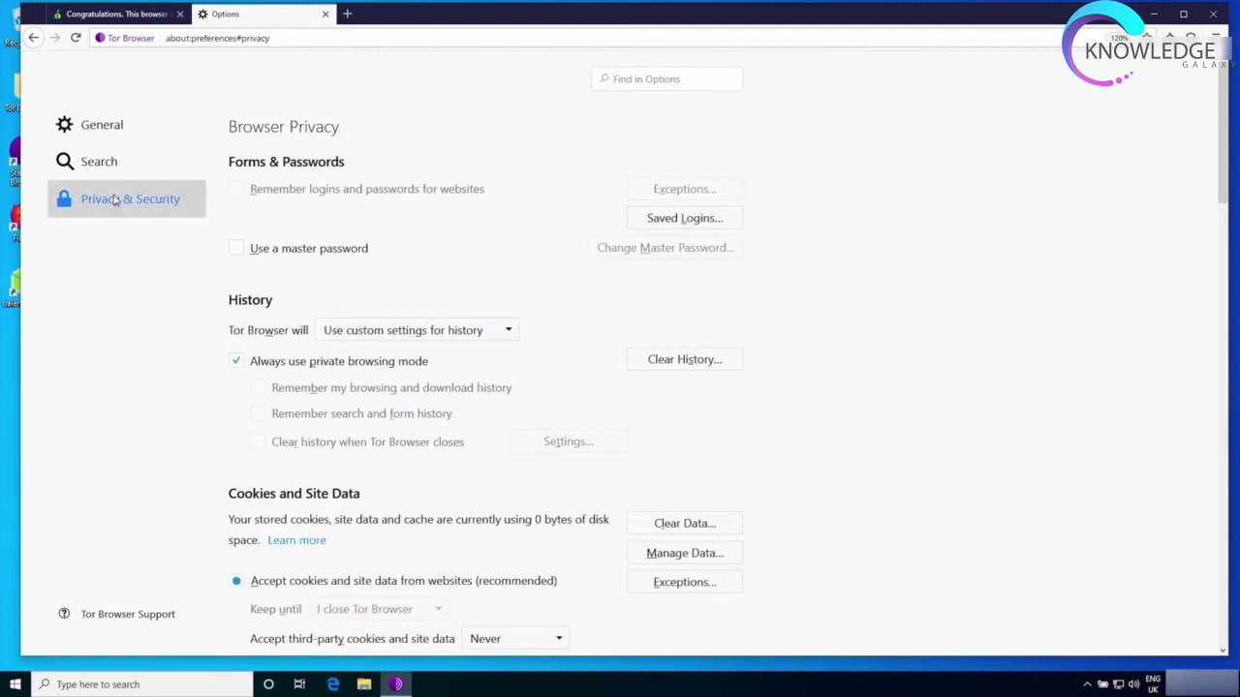
left_click(435, 332)
left_click(445, 380)
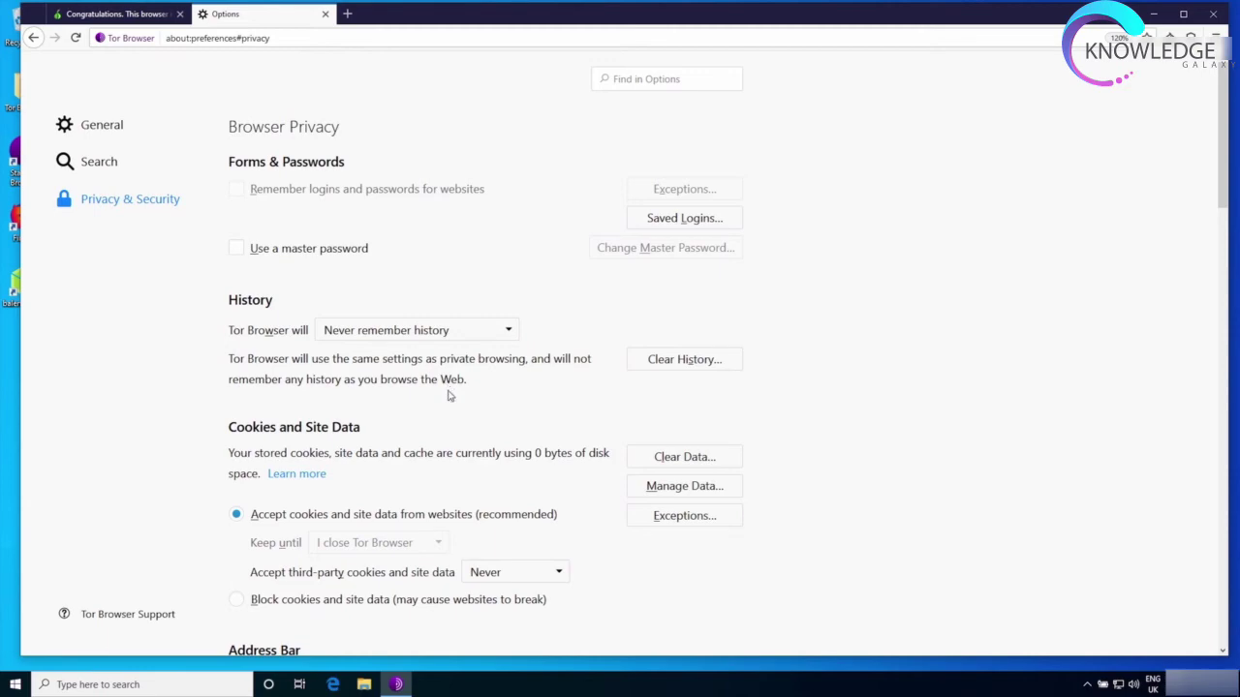
Set Tracking Protection to always block known trackers.
scroll(446, 387, "down", 3)
scroll(447, 387, "down", 10)
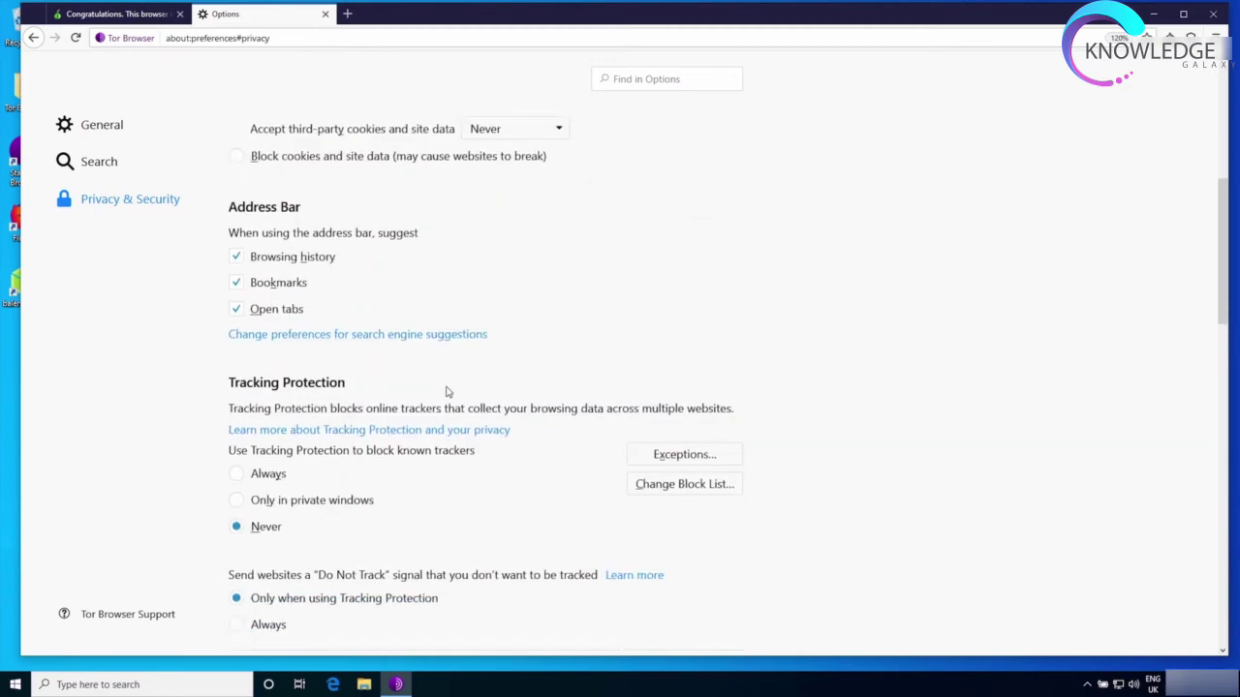
scroll(441, 383, "up", 2)
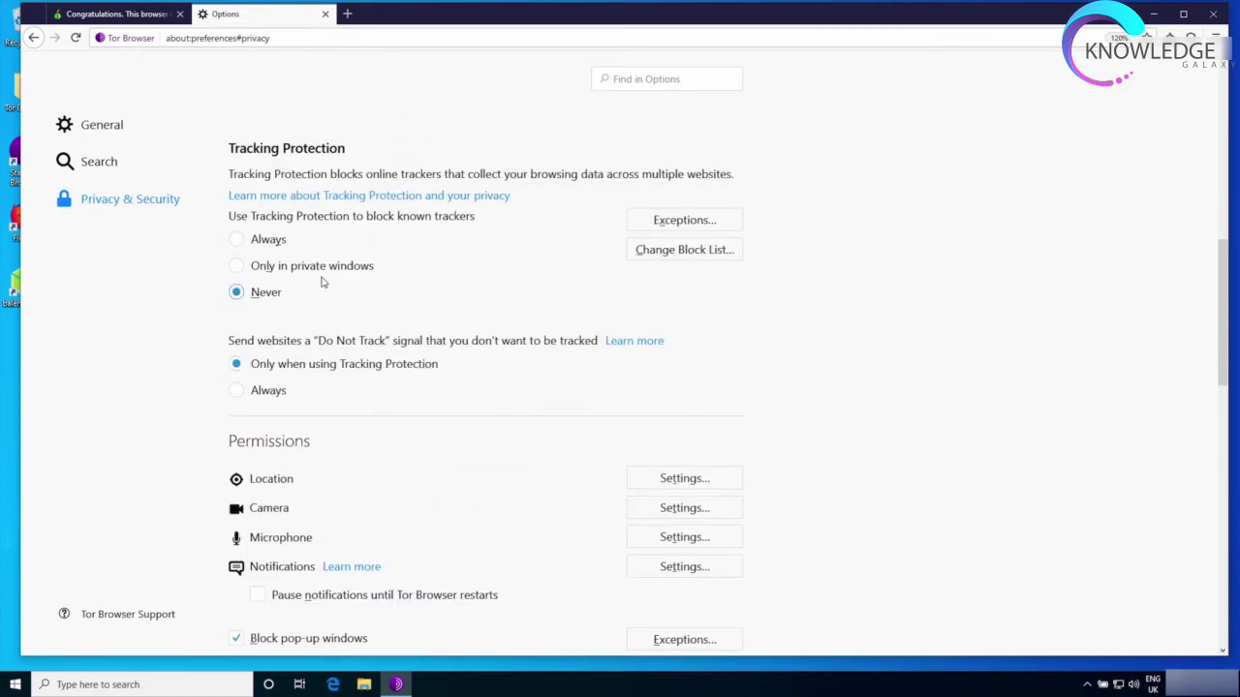
left_click(256, 244)
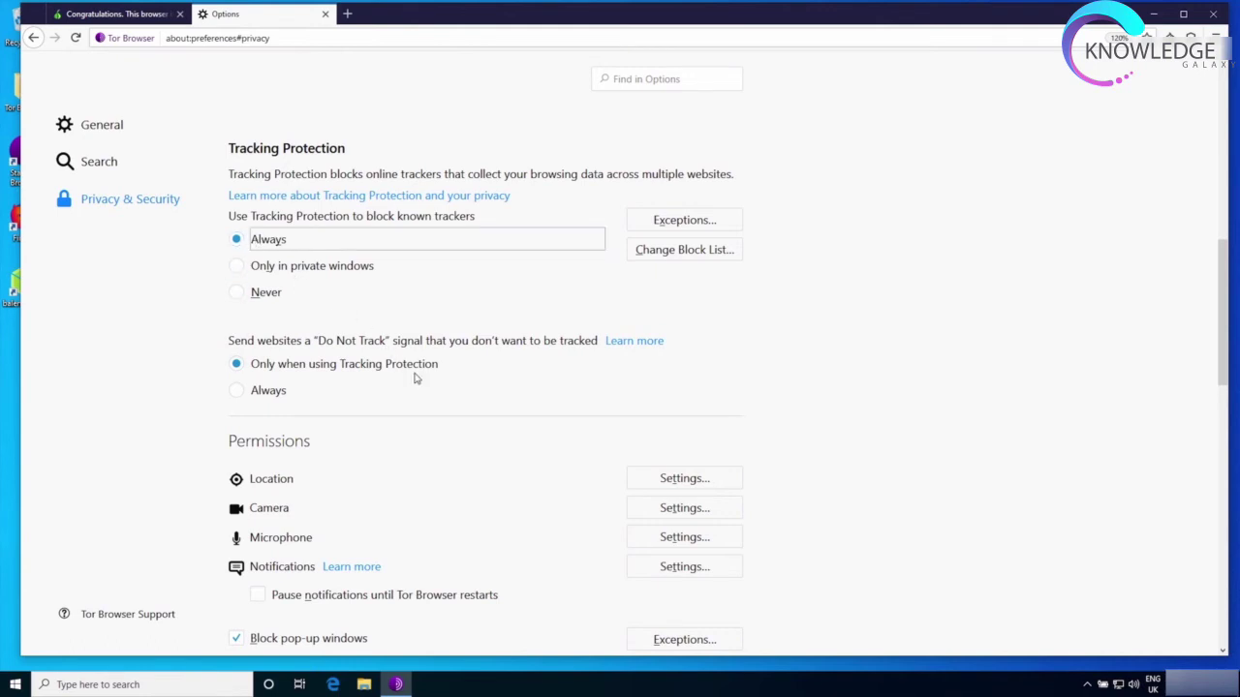
Try to prevent accessibility services from accessing the browser, but cancel the required restart.
scroll(416, 377, "down", 5)
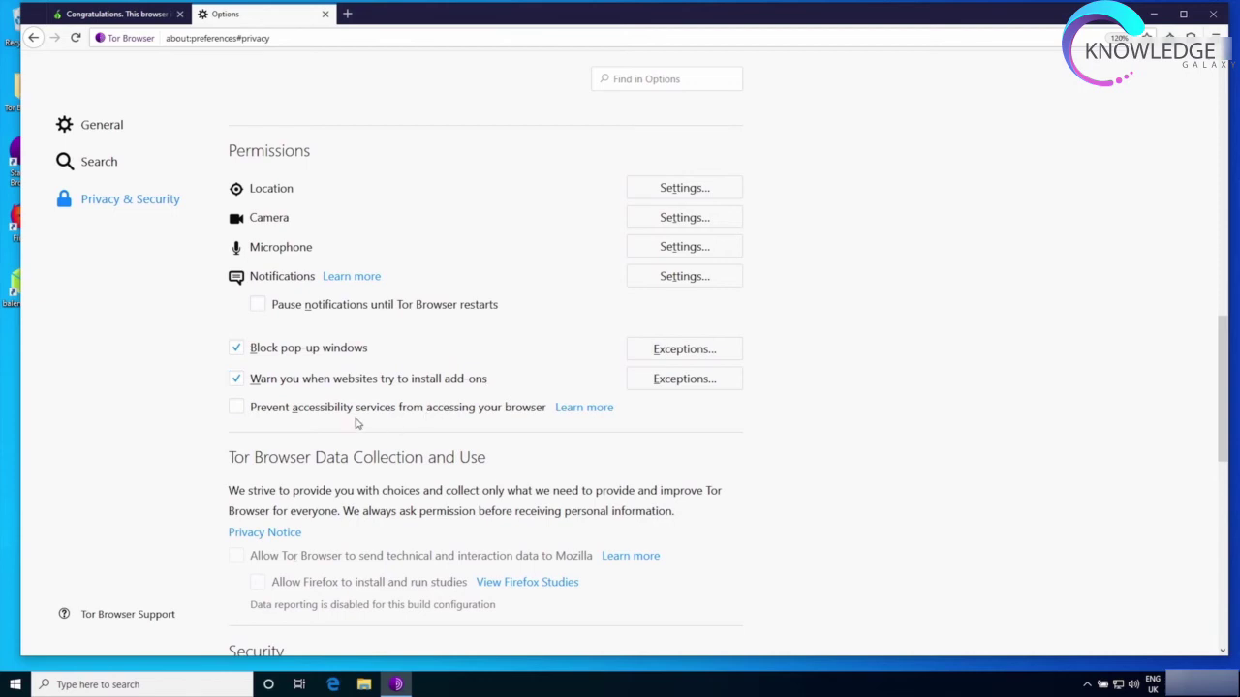
left_click(237, 408)
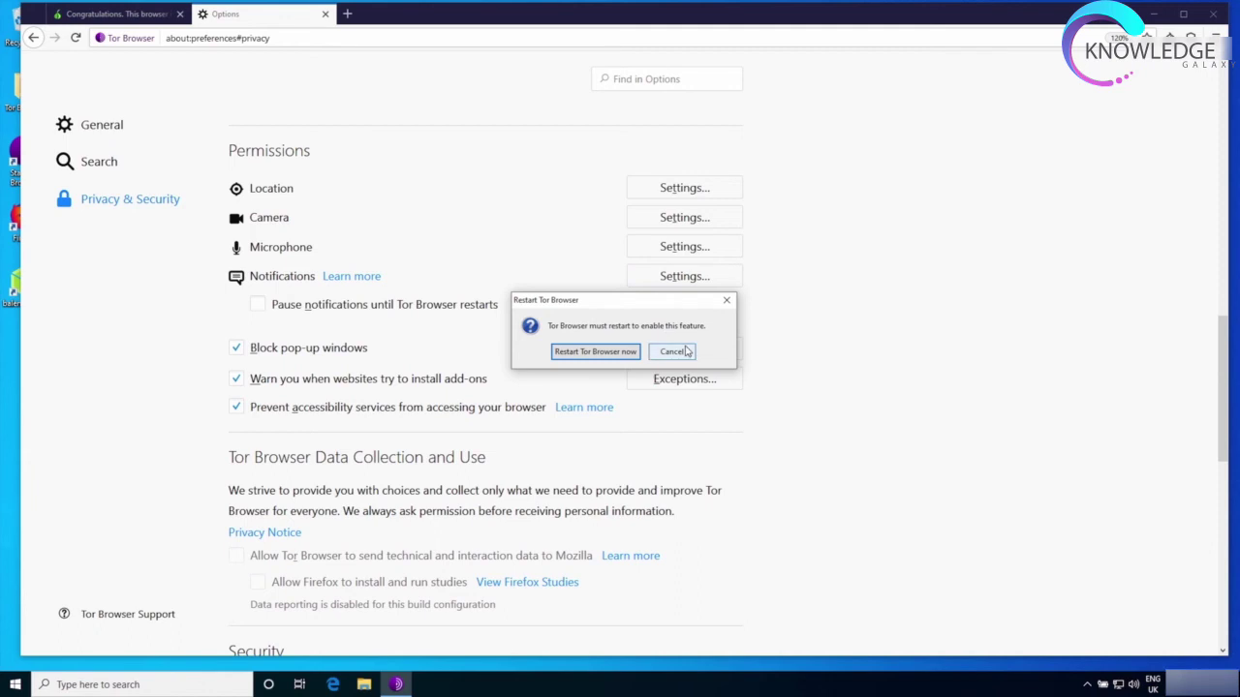
left_click(685, 352)
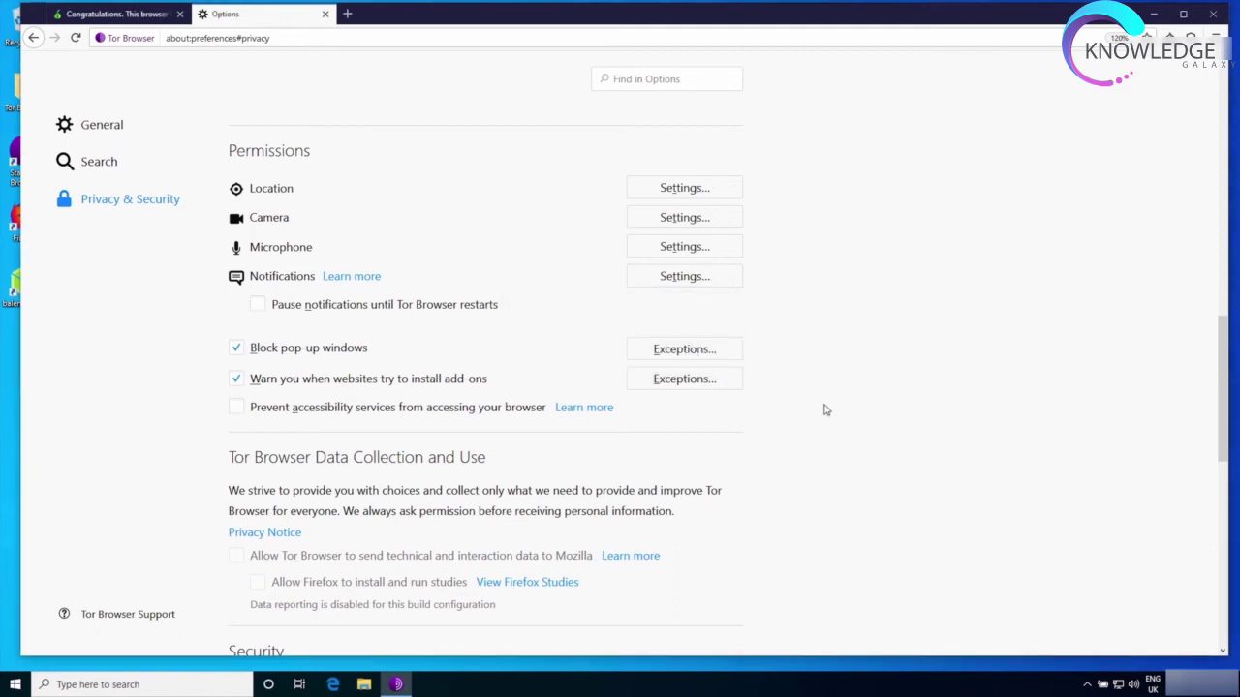
Enable blocking of dangerous and deceptive content, including dangerous downloads.
scroll(824, 410, "down", 5)
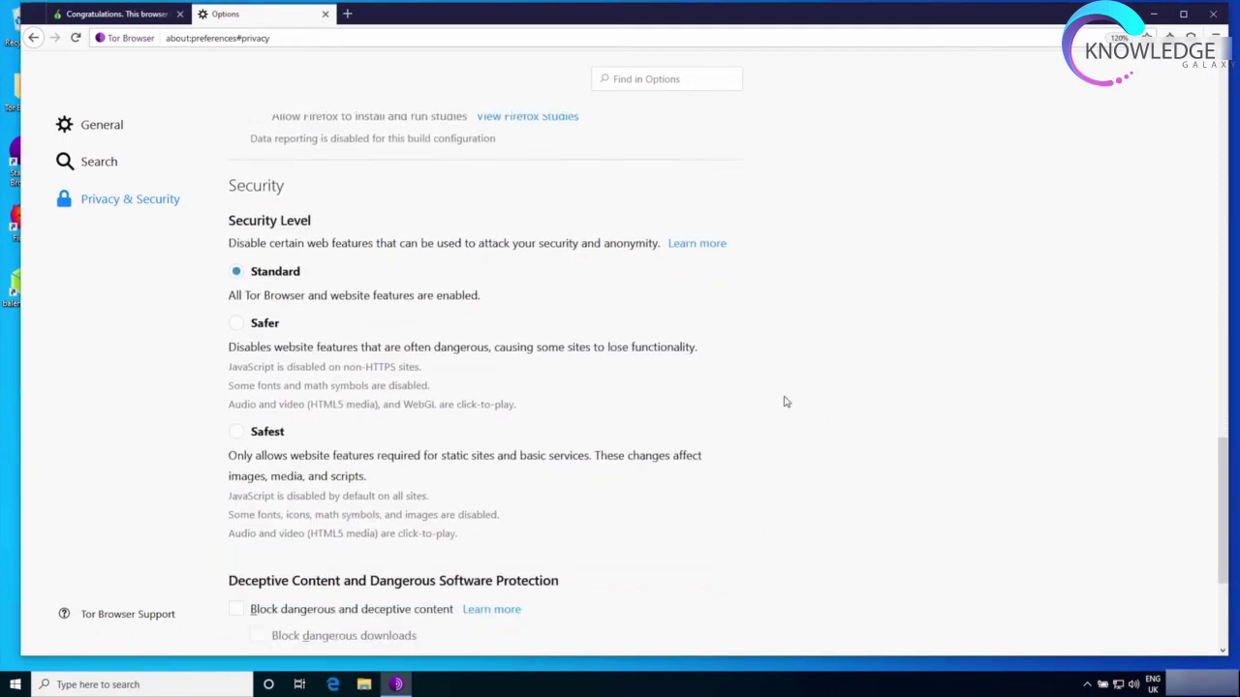
scroll(786, 402, "down", 1)
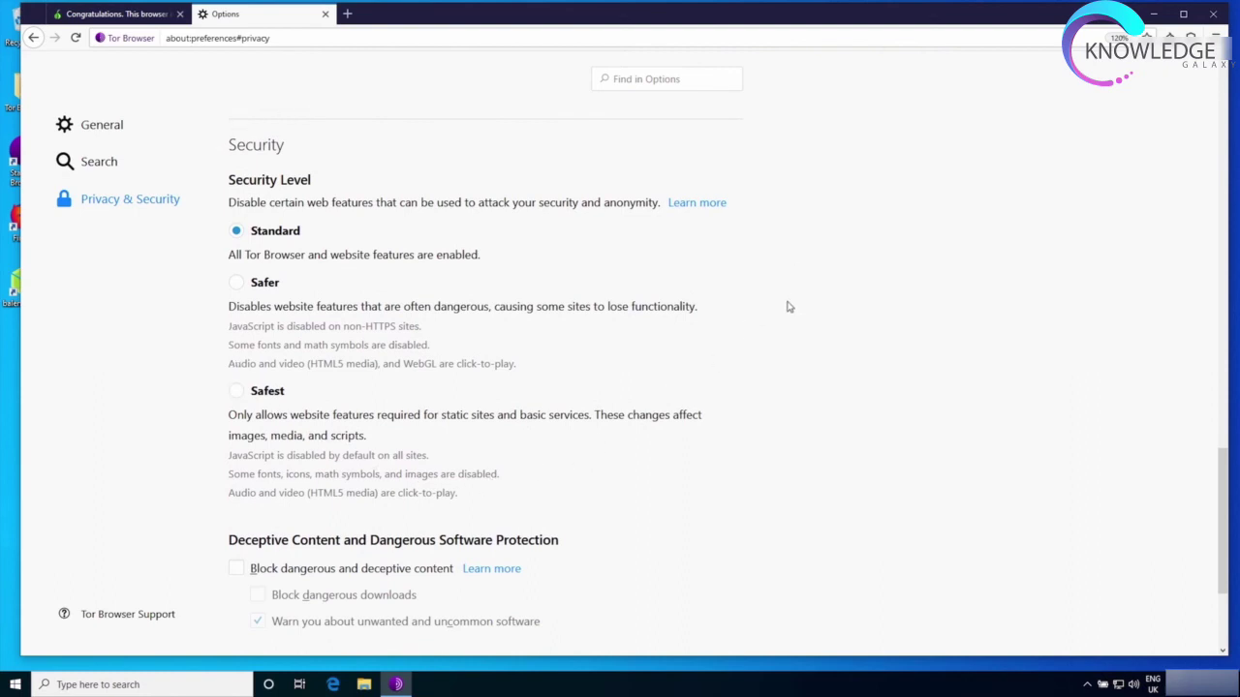
scroll(787, 307, "down", 4)
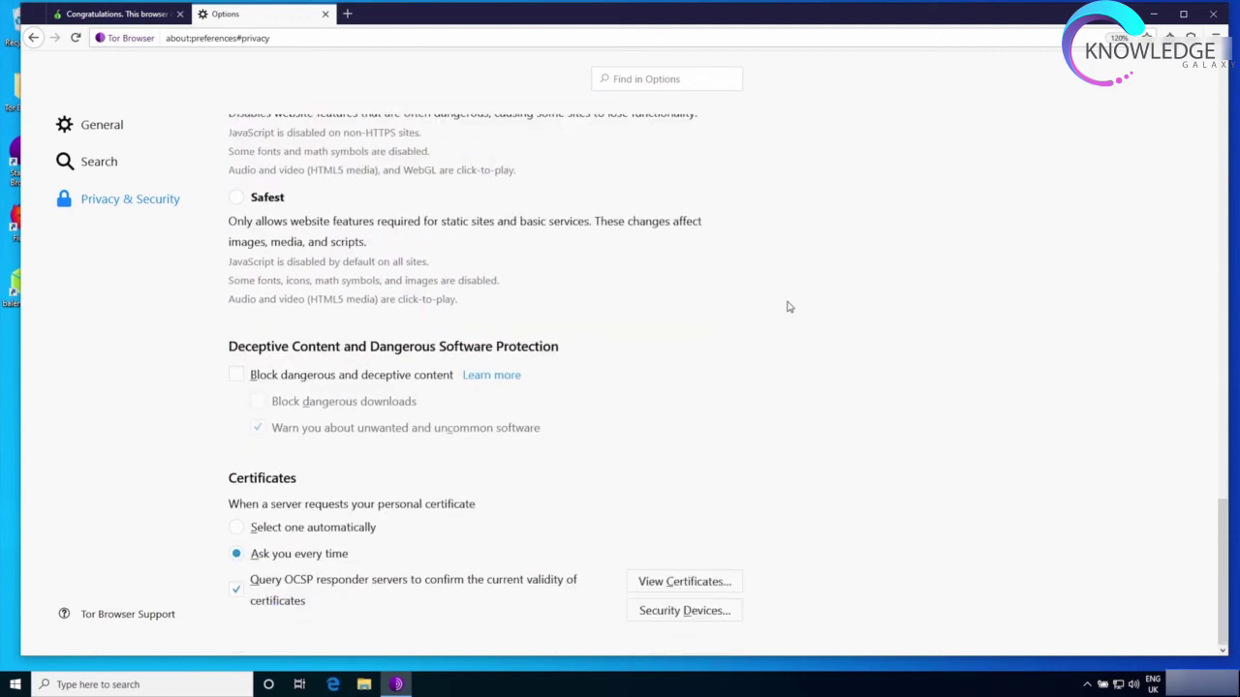
left_click(281, 374)
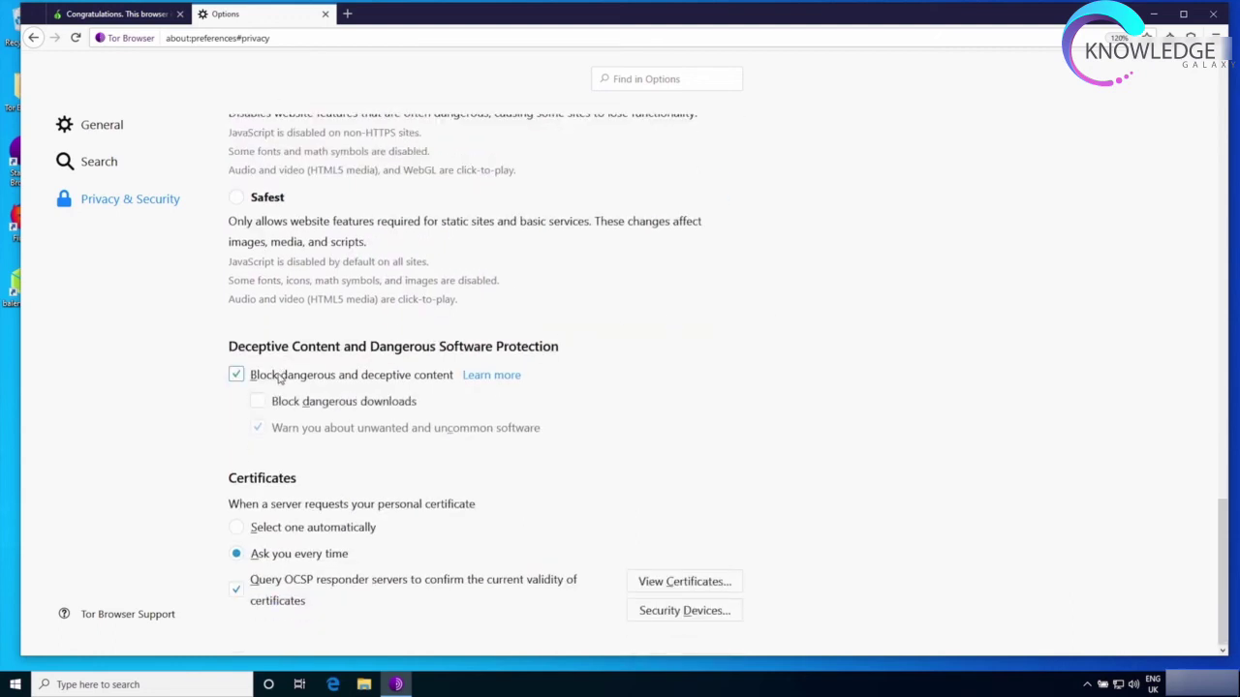
left_click(339, 405)
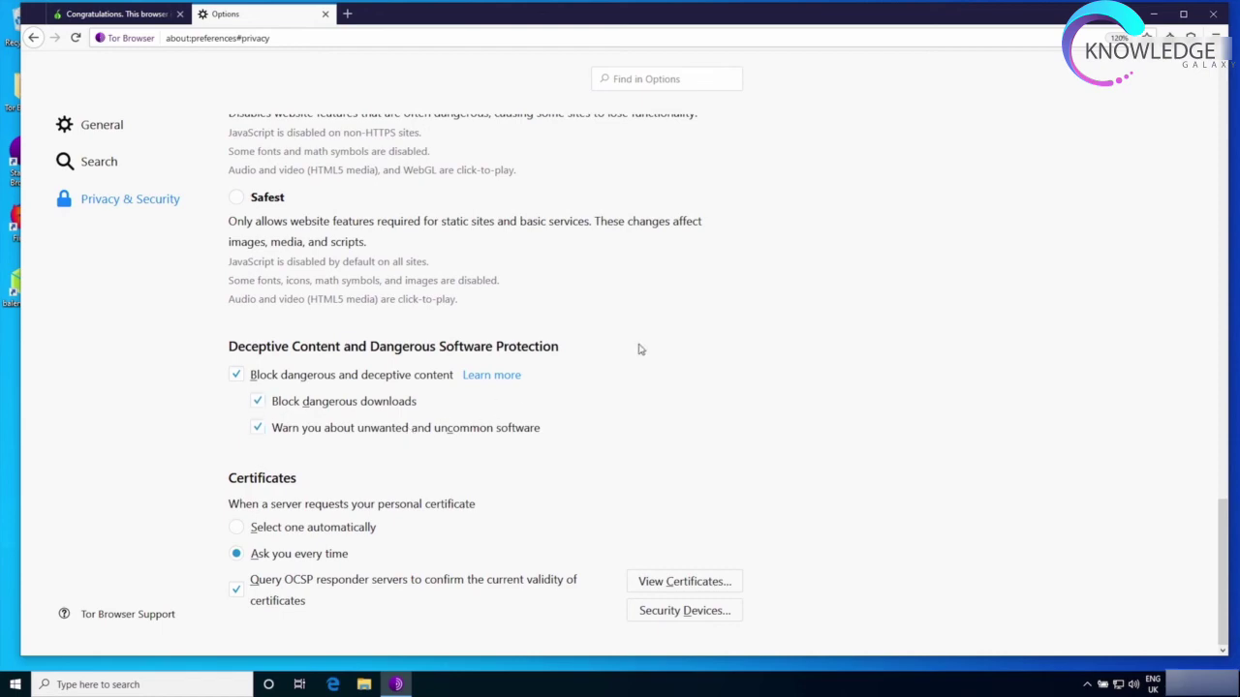
Prevent accessibility services from accessing the browser and restart Tor Browser to apply the setting.
scroll(804, 438, "up", 6)
scroll(804, 438, "up", 1)
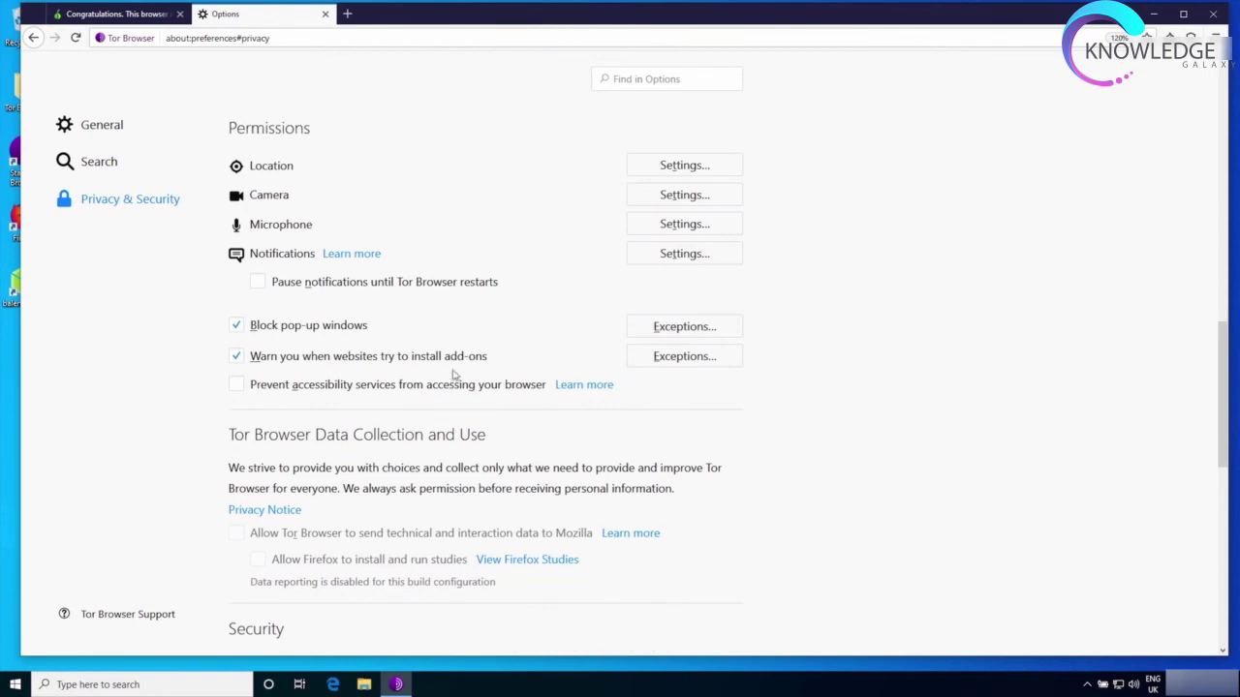
left_click(296, 394)
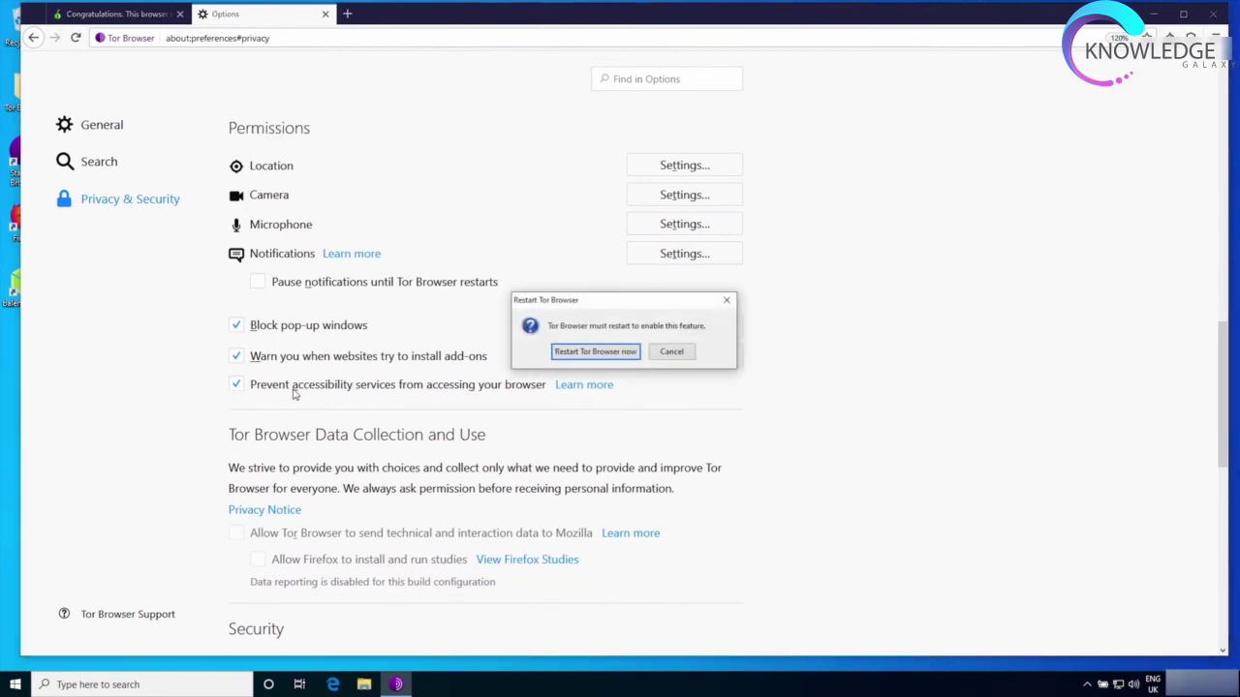
left_click(601, 357)
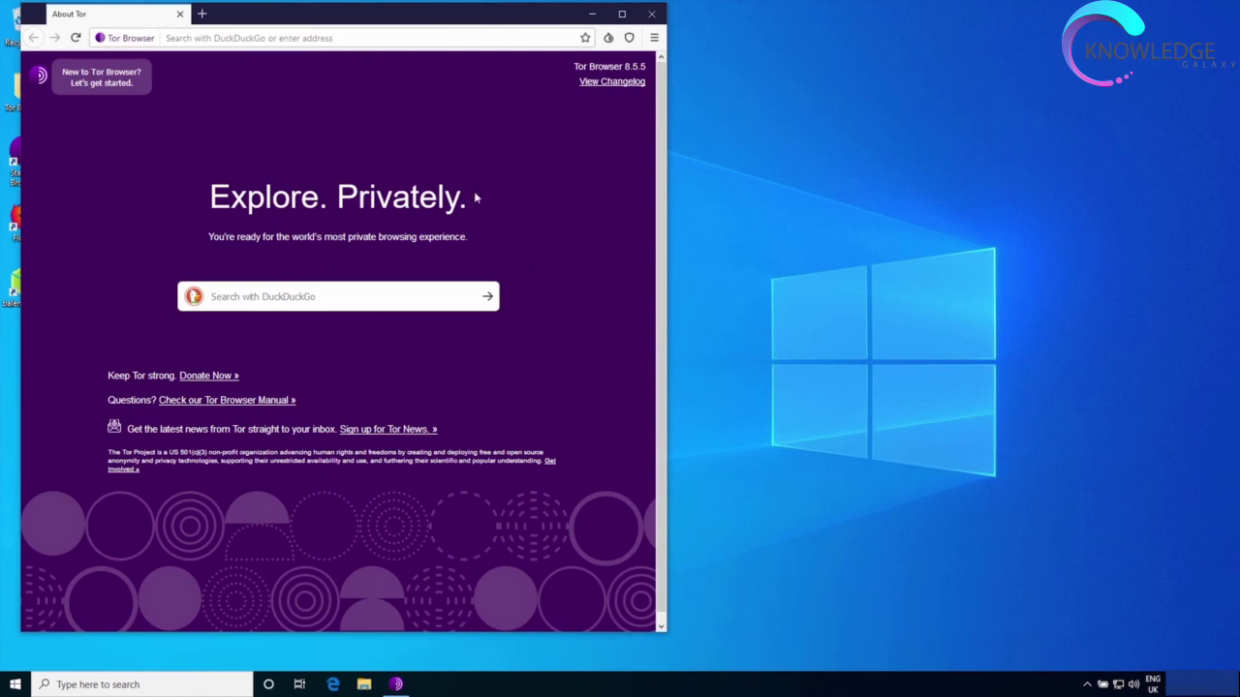
Open check.torproject.org and highlight the Tor configuration message.
left_click(358, 38)
type("check.")
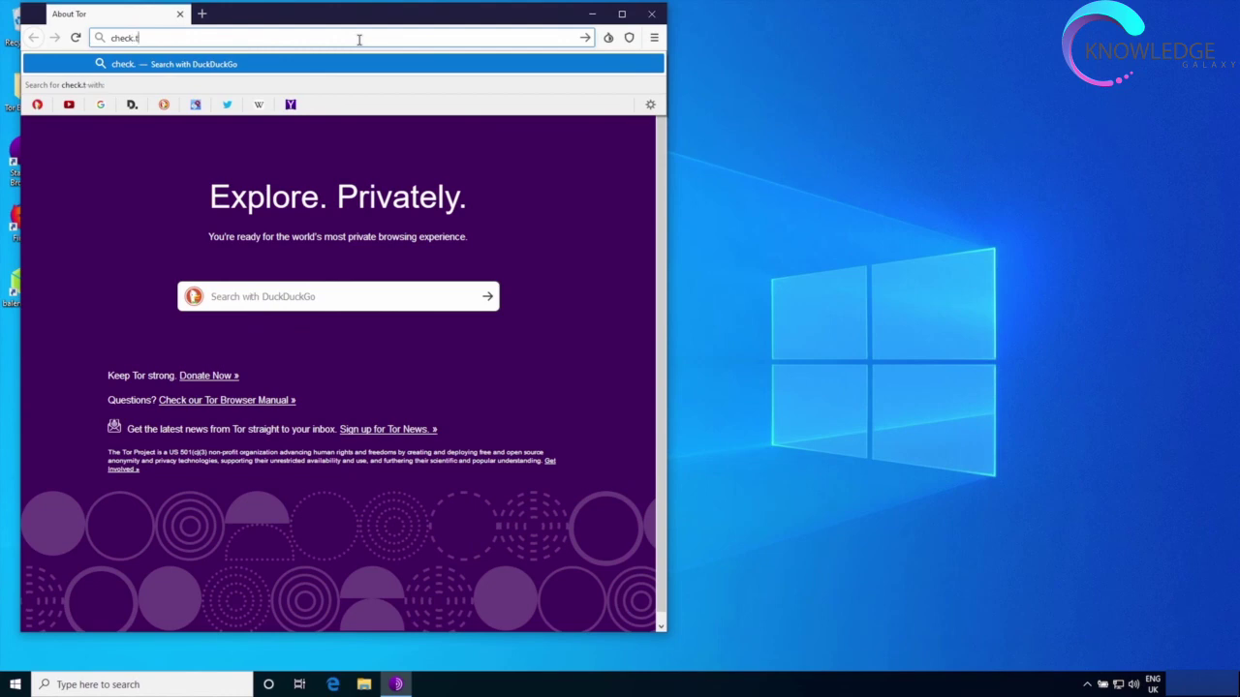
type("torproject.org")
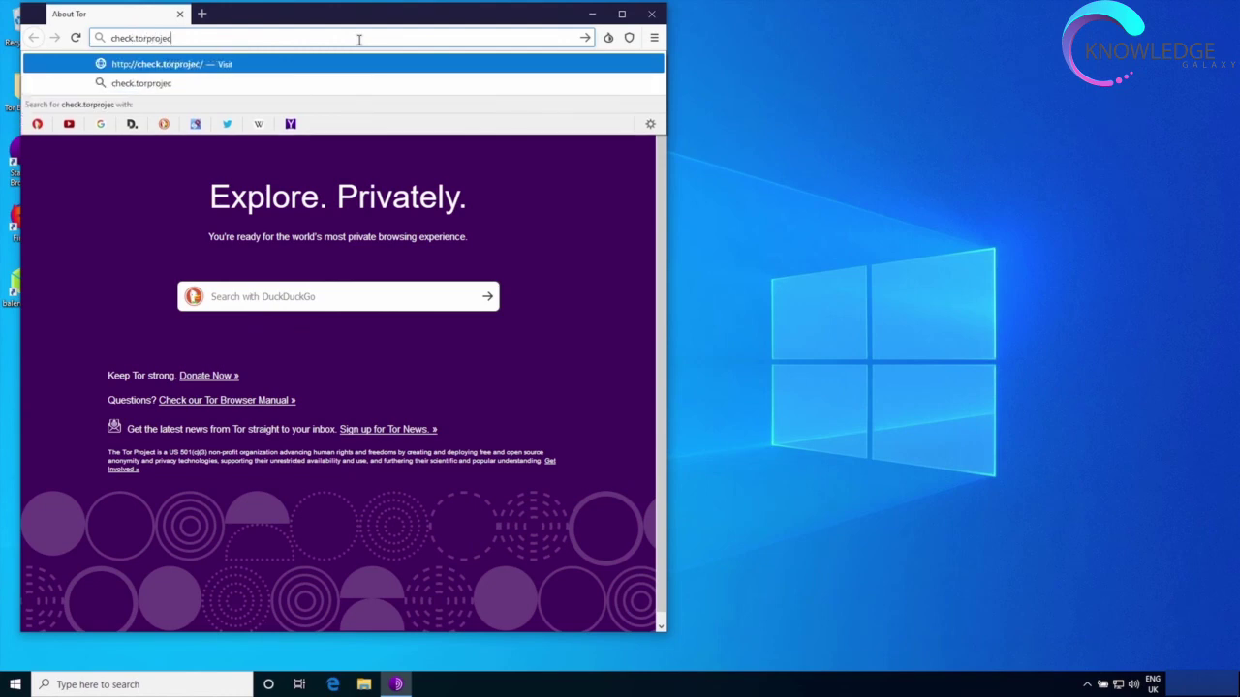
key("Return")
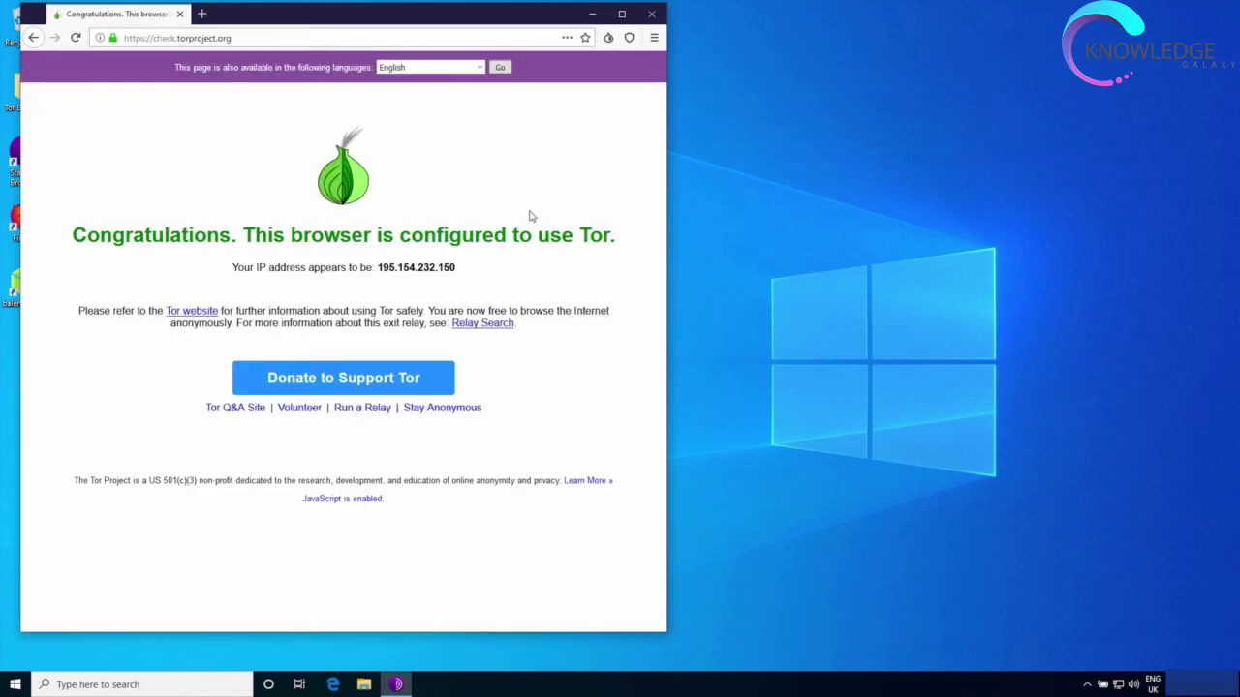
triple_click(579, 232)
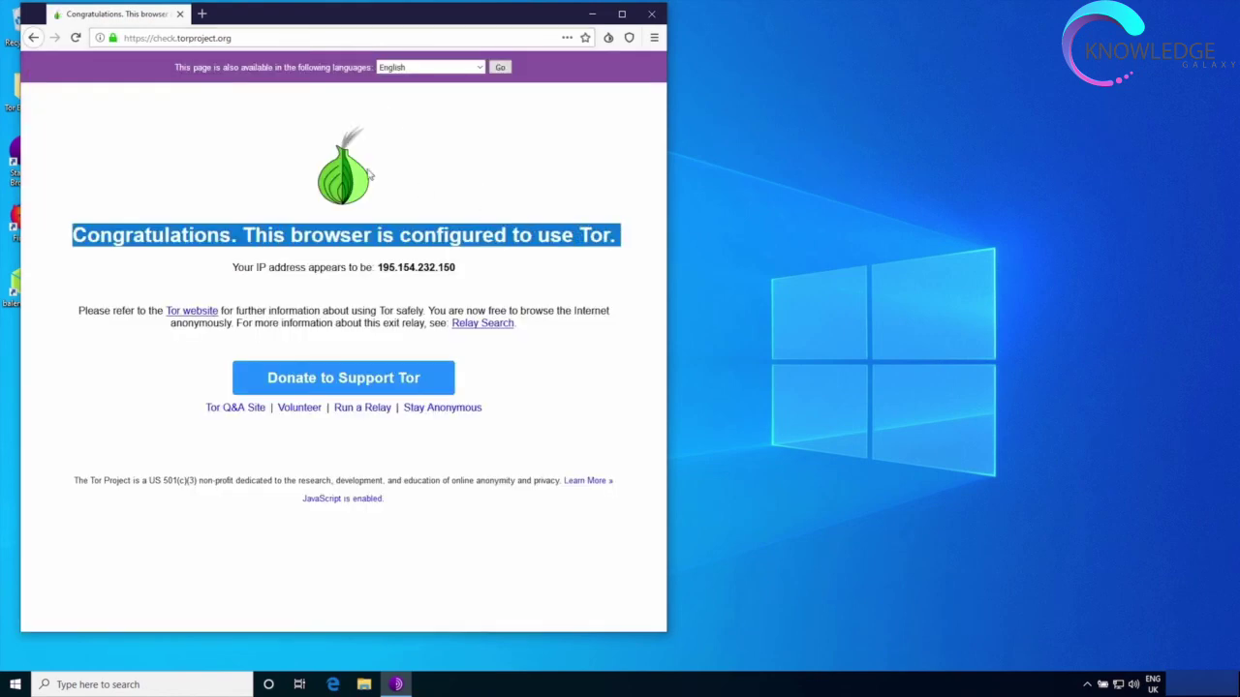
Inspect the Tor circuit for check.torproject.org and check the IP address displayed on the page.
left_click(98, 40)
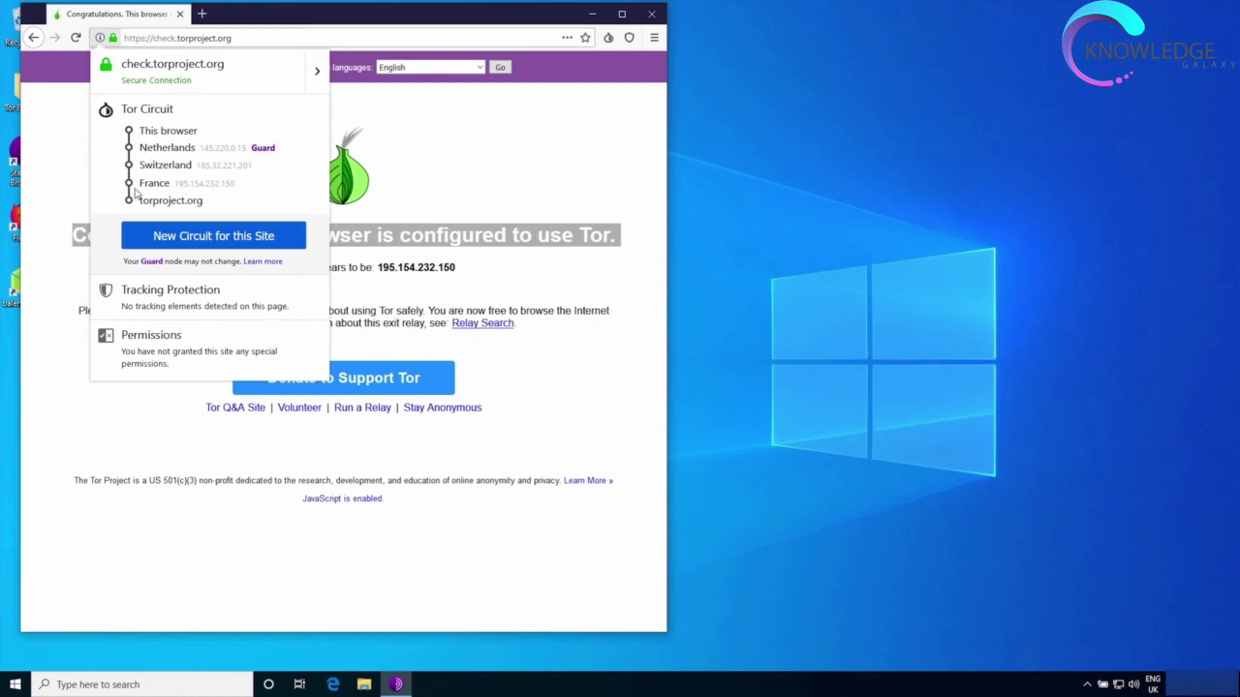
left_click(412, 274)
double_click(420, 270)
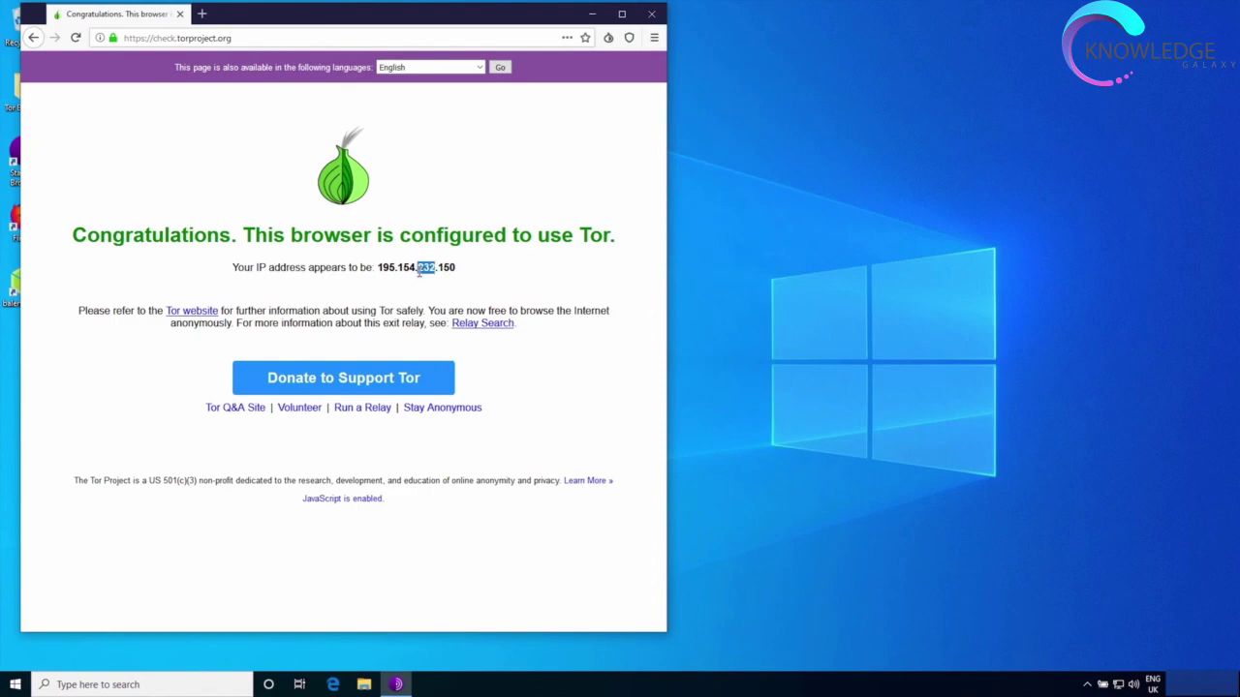